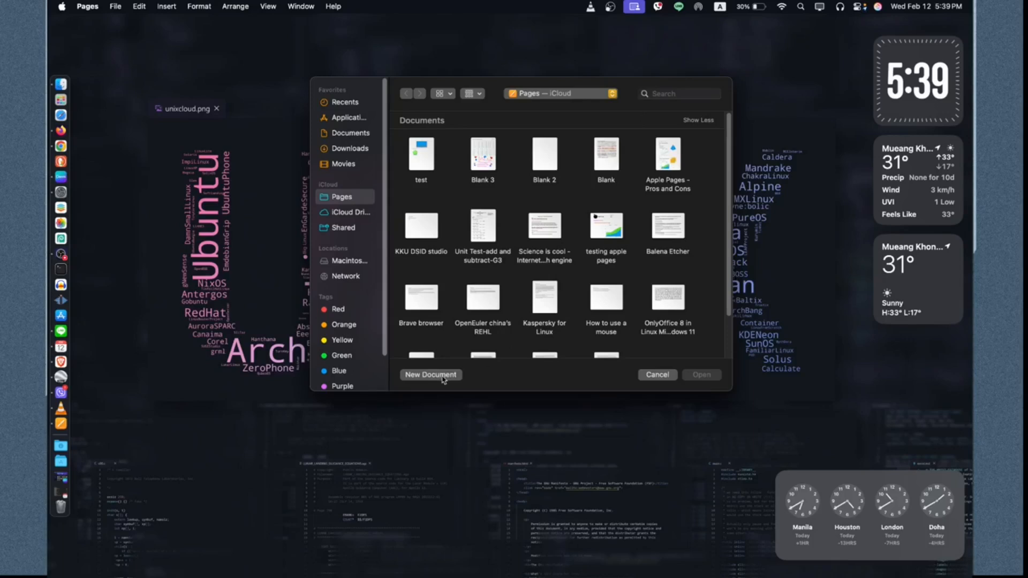
Step: Open the template chooser for a new document and browse through each template category
left_click(431, 375)
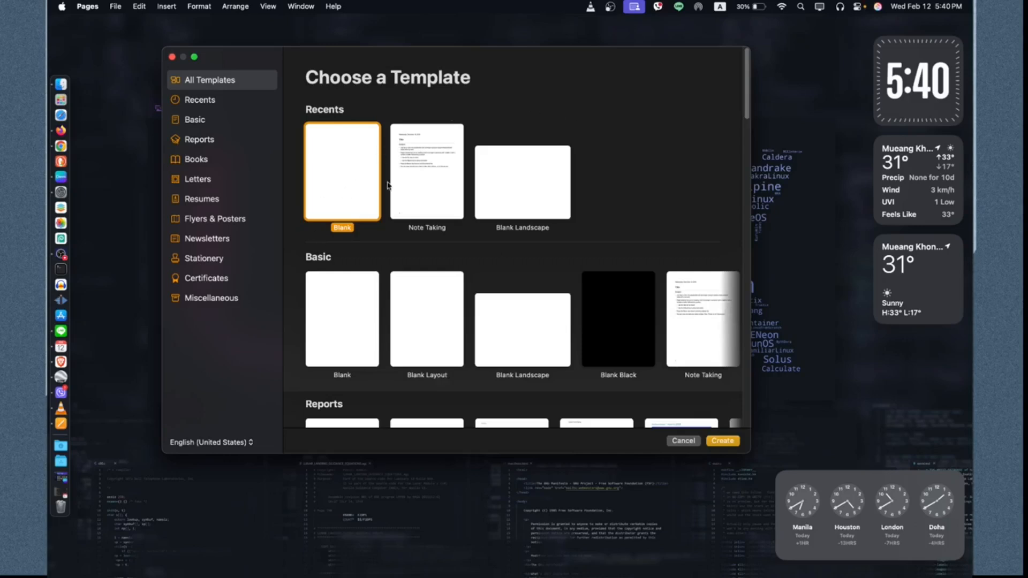
left_click(223, 124)
left_click(215, 139)
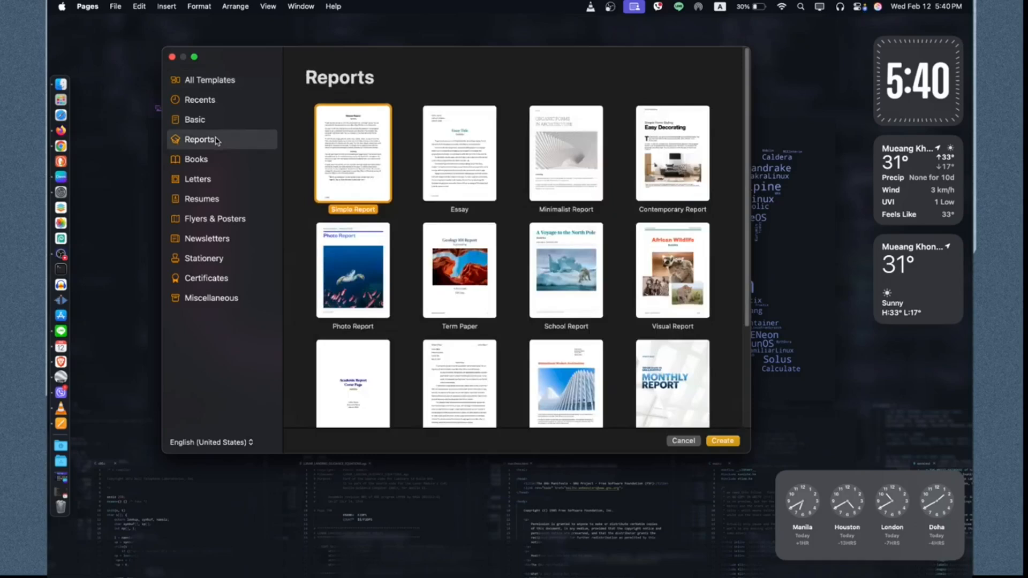
left_click(211, 165)
left_click(217, 182)
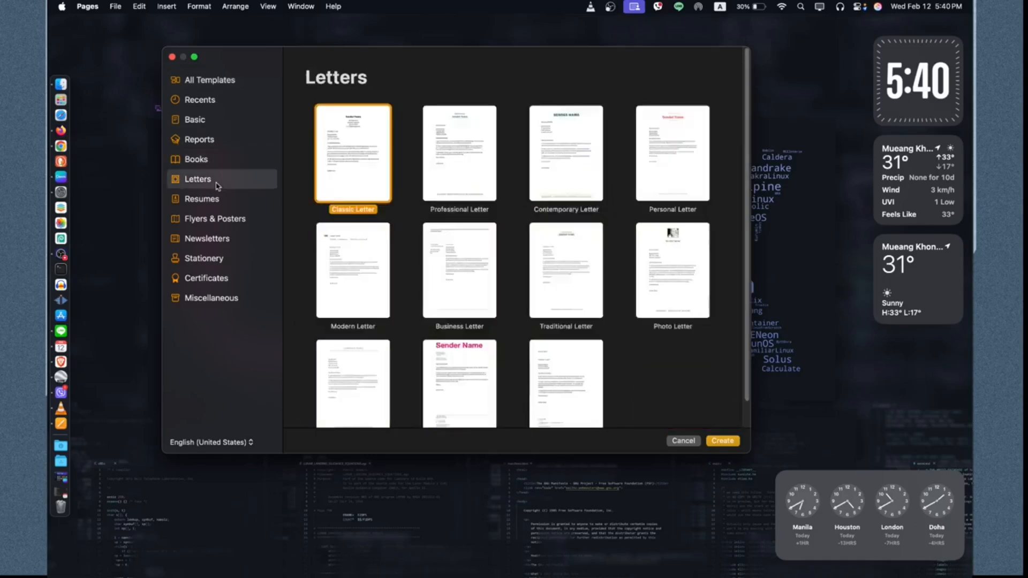
left_click(225, 205)
left_click(231, 219)
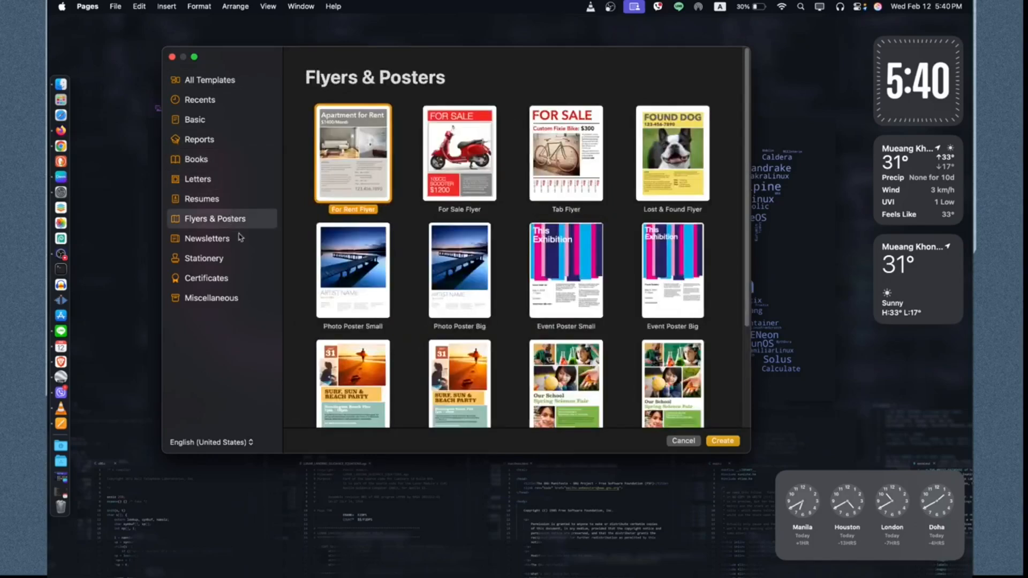
left_click(247, 242)
left_click(246, 263)
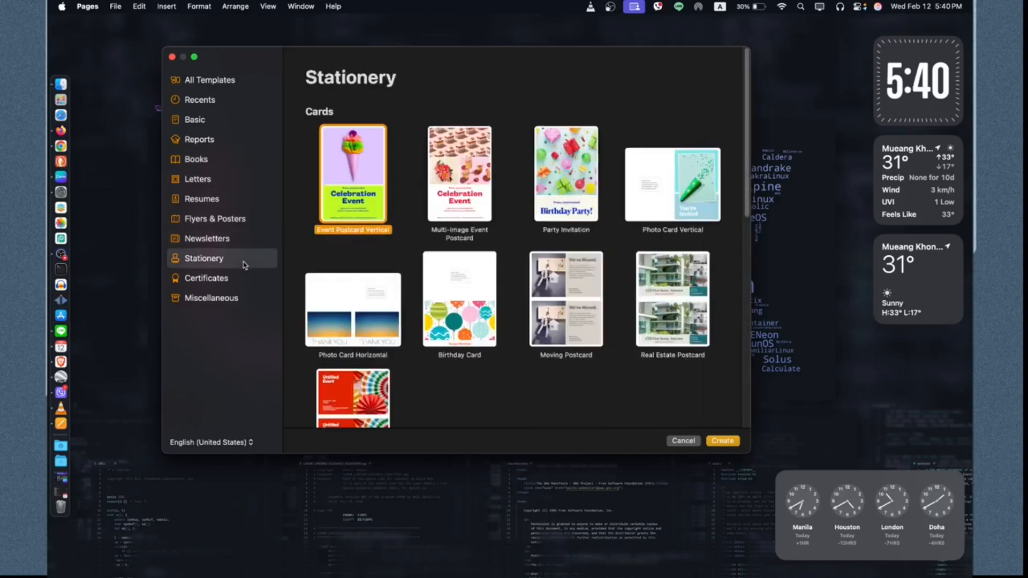
left_click(244, 286)
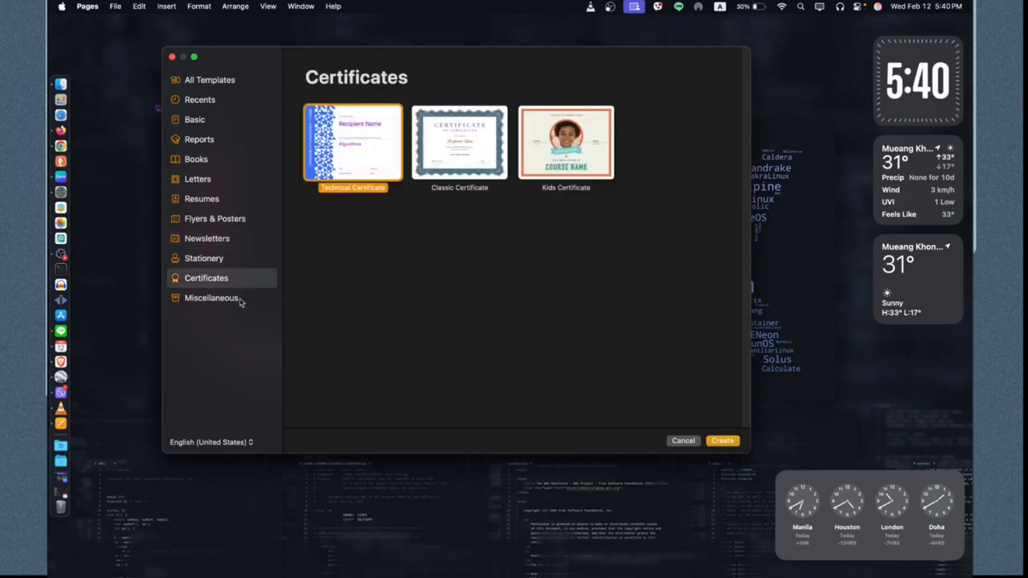
left_click(240, 299)
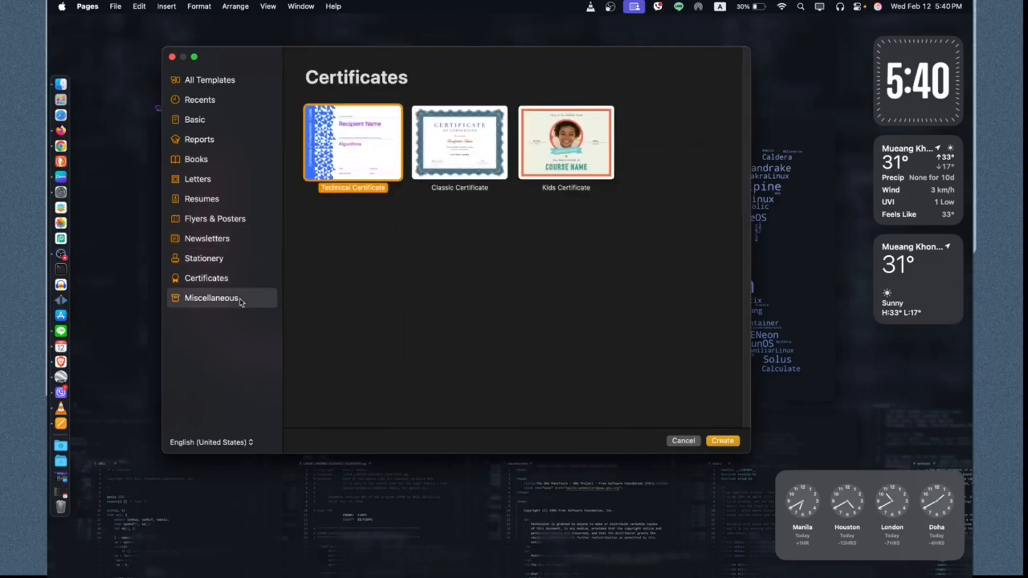
left_click(219, 119)
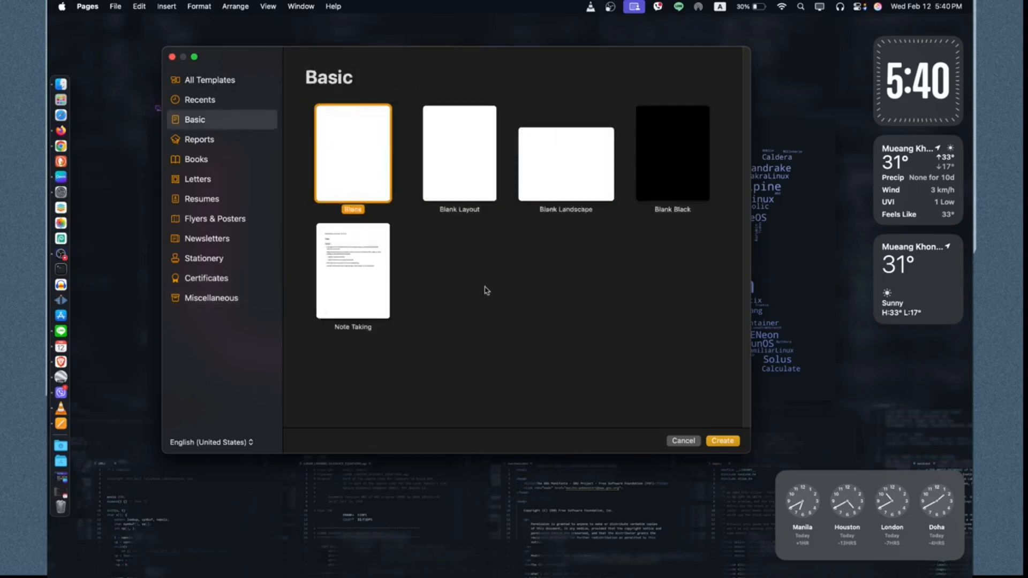
Step: Create a document from the Blank template and fill the screen with its window
left_click(728, 442)
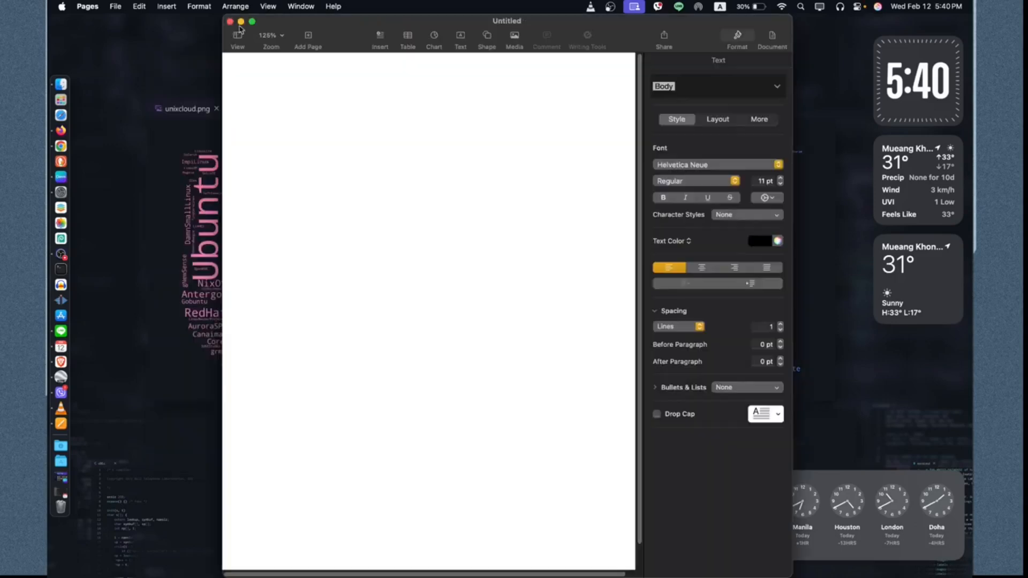
mouse_move(252, 23)
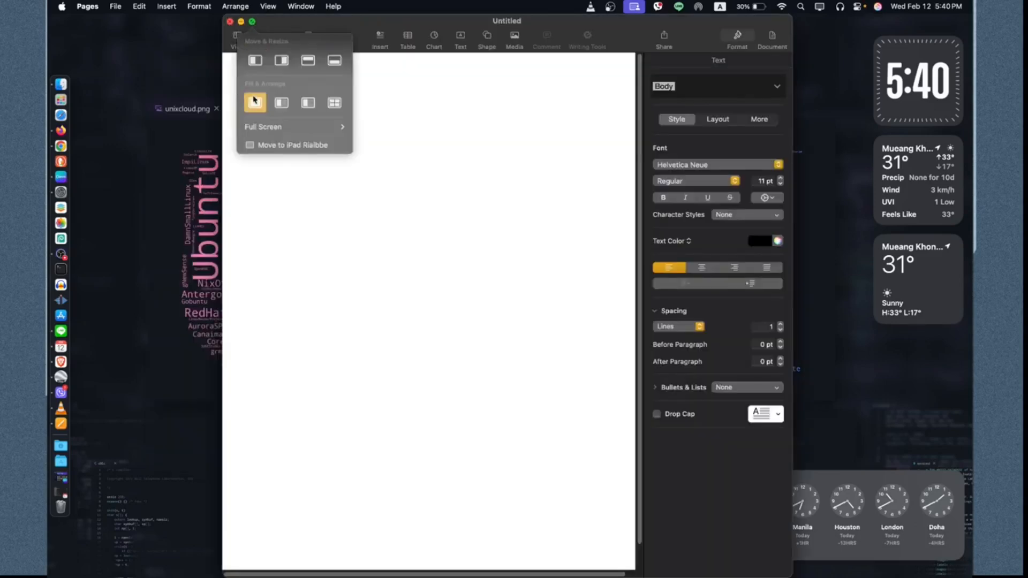
left_click(253, 101)
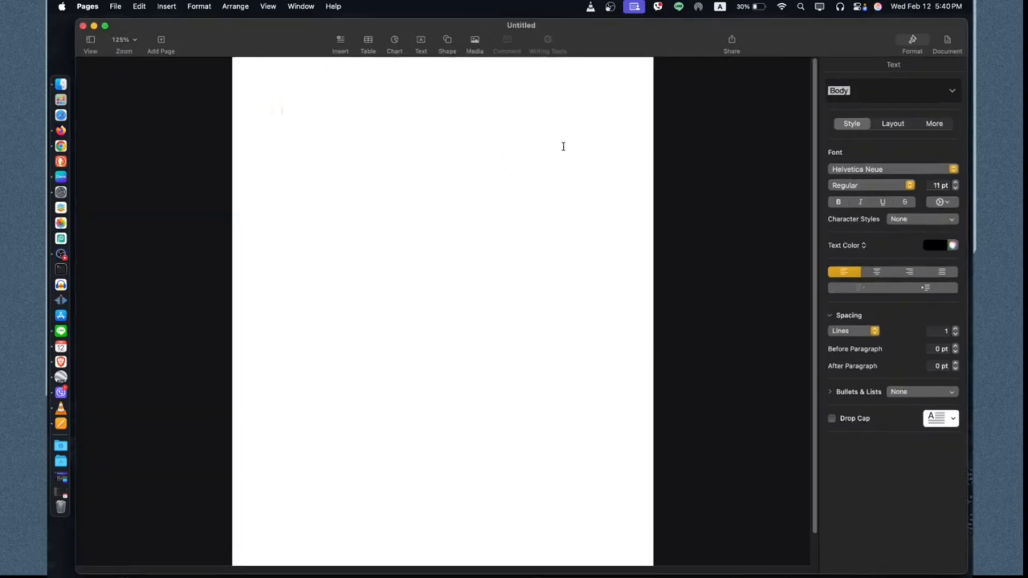
scroll(563, 147, "up", 5)
scroll(563, 147, "down", 2)
scroll(564, 146, "up", 1)
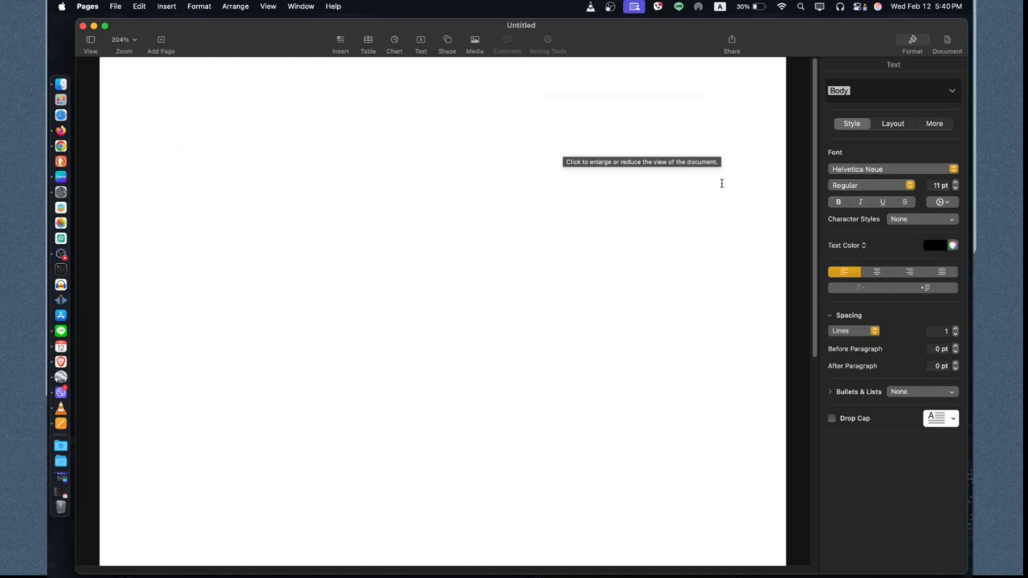
Step: Write the greeting "Dear Sir," followed by an indented line "To whom may it concern."
type("Dear ")
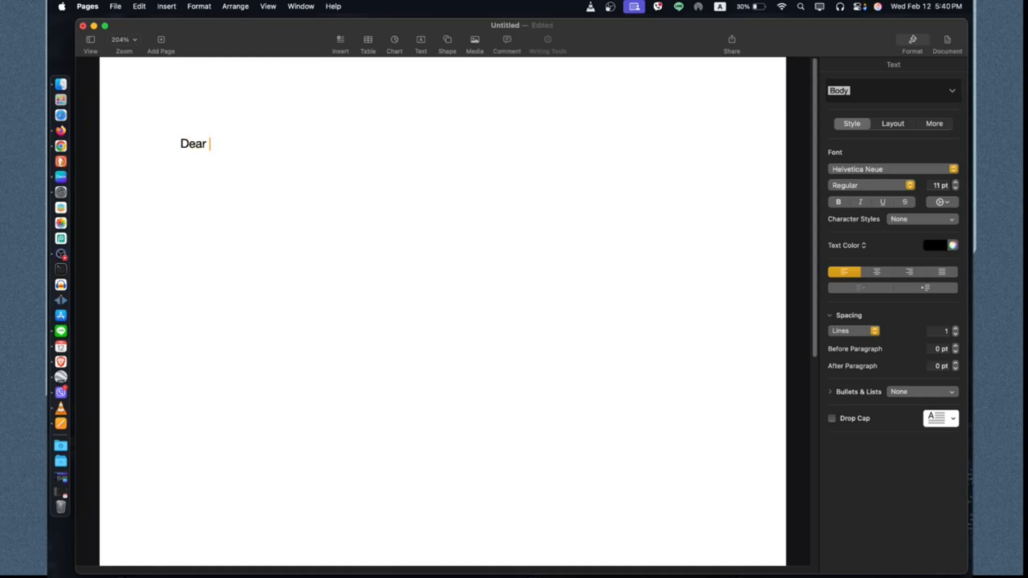
type("Sir")
type("To")
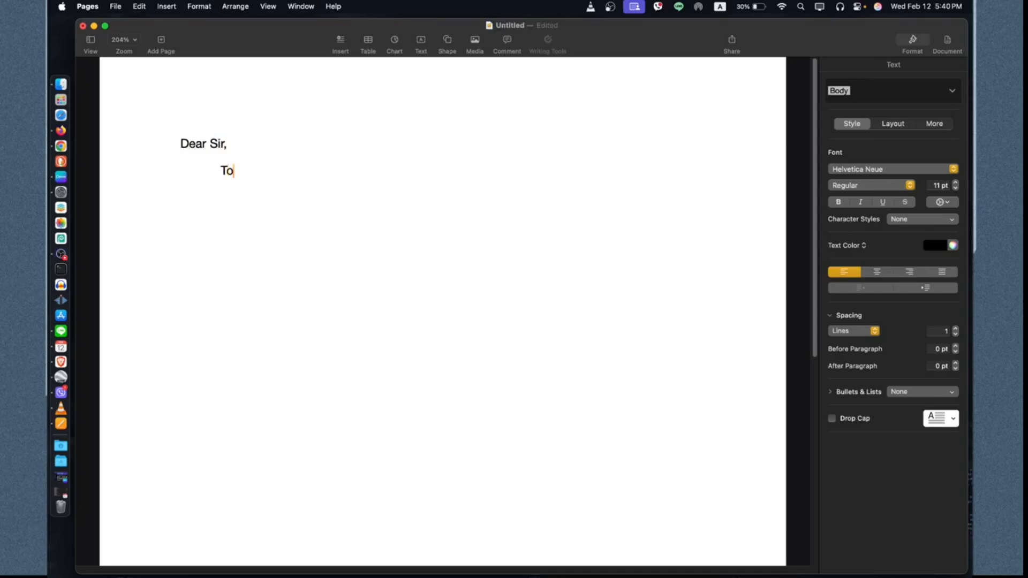
type(" whom may it co")
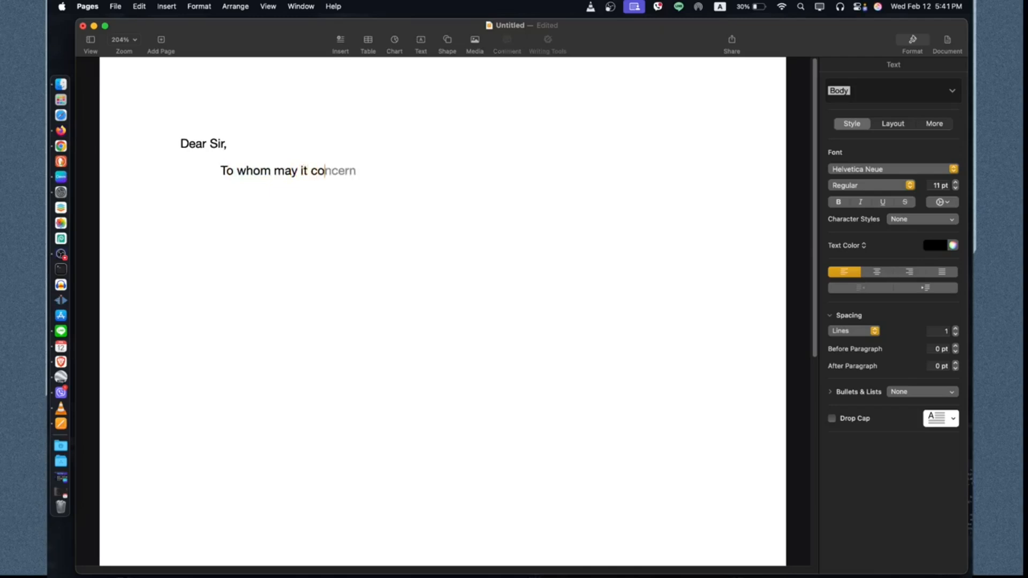
type("ncern.")
Step: Add a centred heading line "Railbbe TV" above the greeting
key("Return")
key("Up")
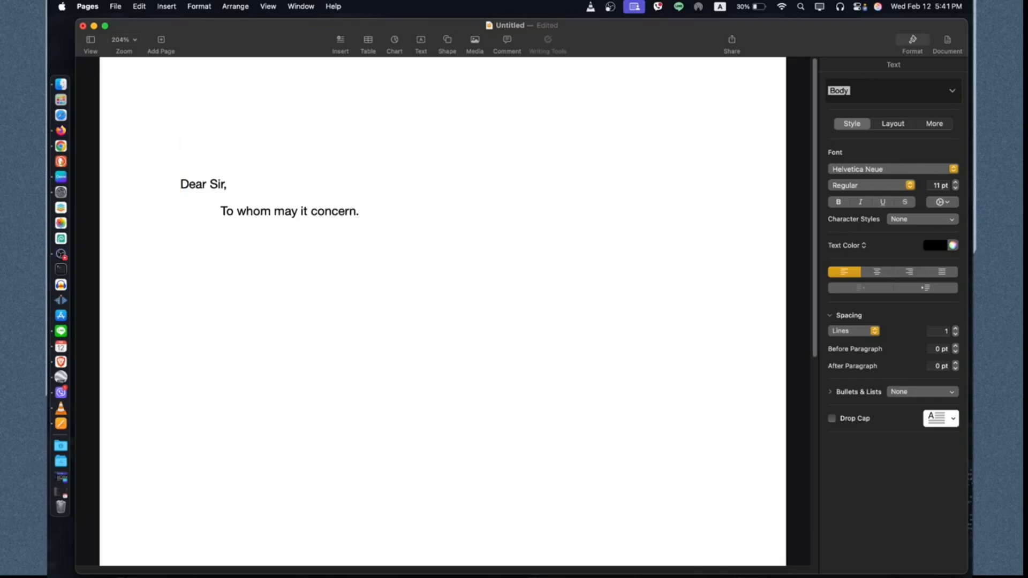
type("Railbbe TV")
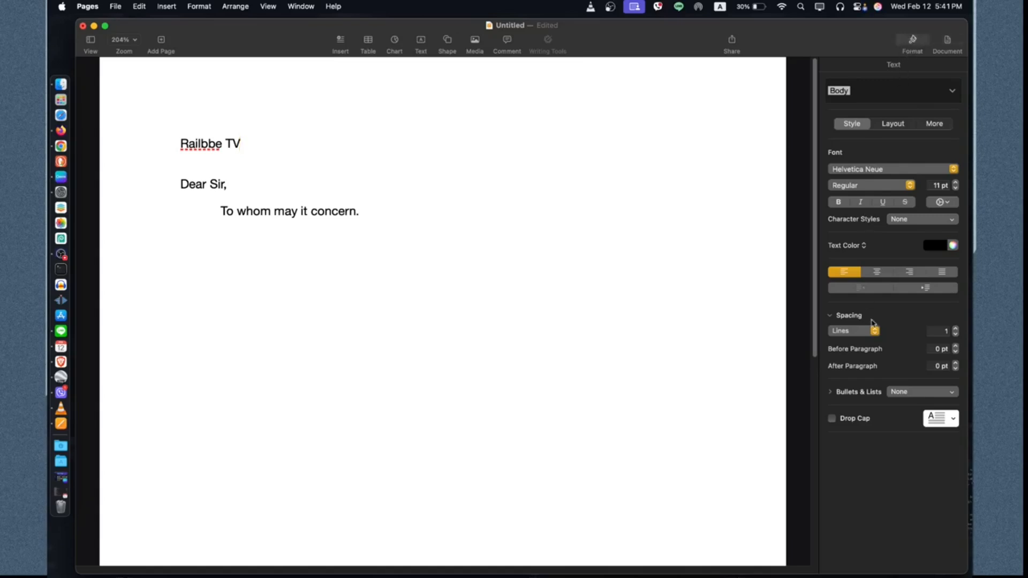
left_click(876, 272)
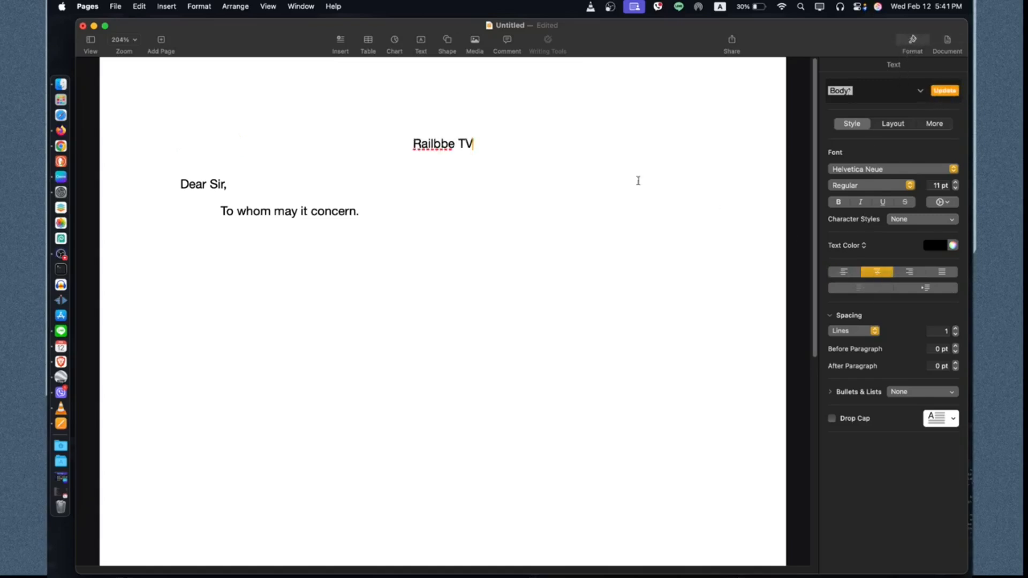
Step: Select the heading text and change its font to Phosphate
left_click_drag(409, 150, 500, 148)
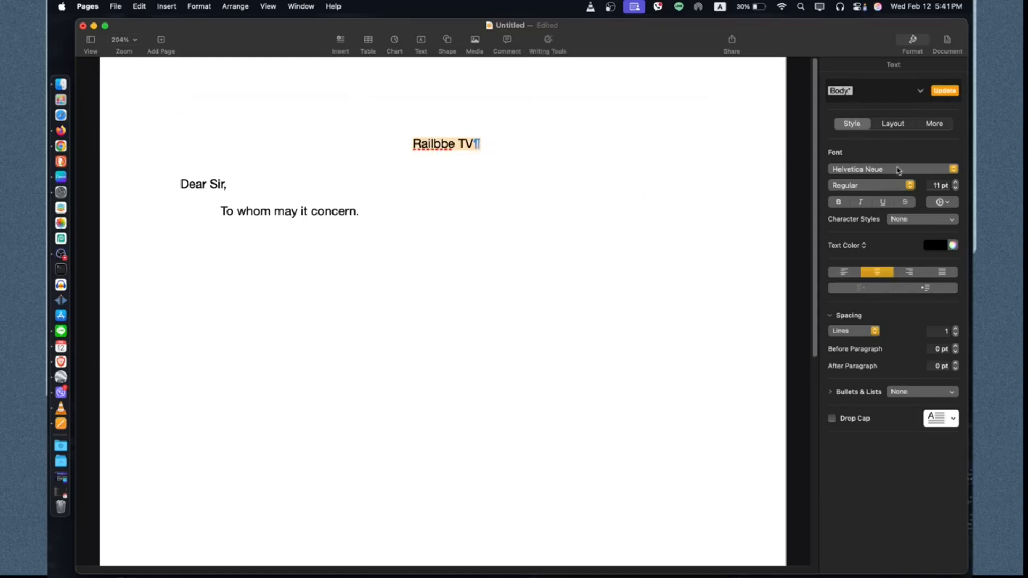
left_click(899, 170)
scroll(896, 236, "down", 10)
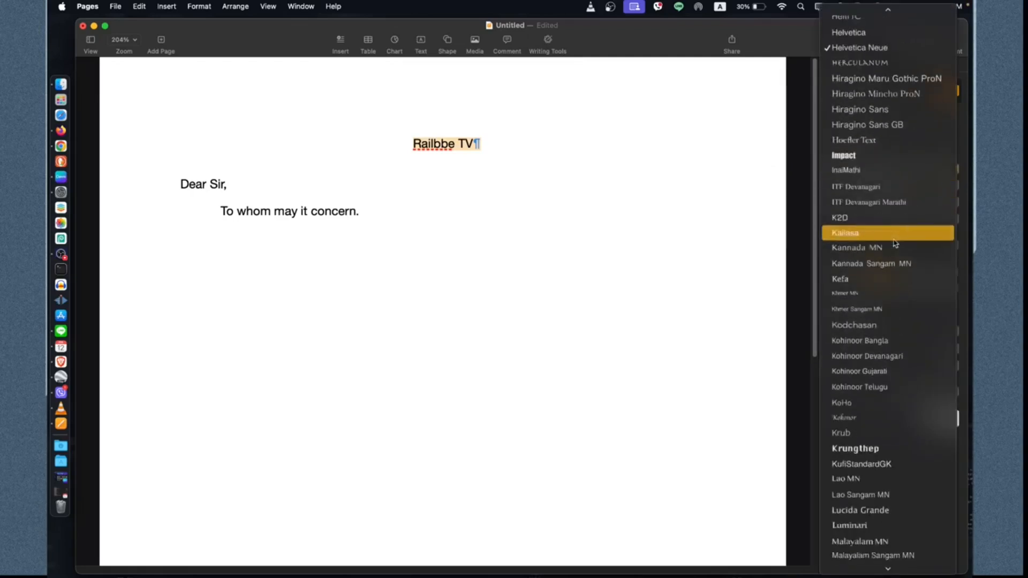
scroll(896, 243, "down", 10)
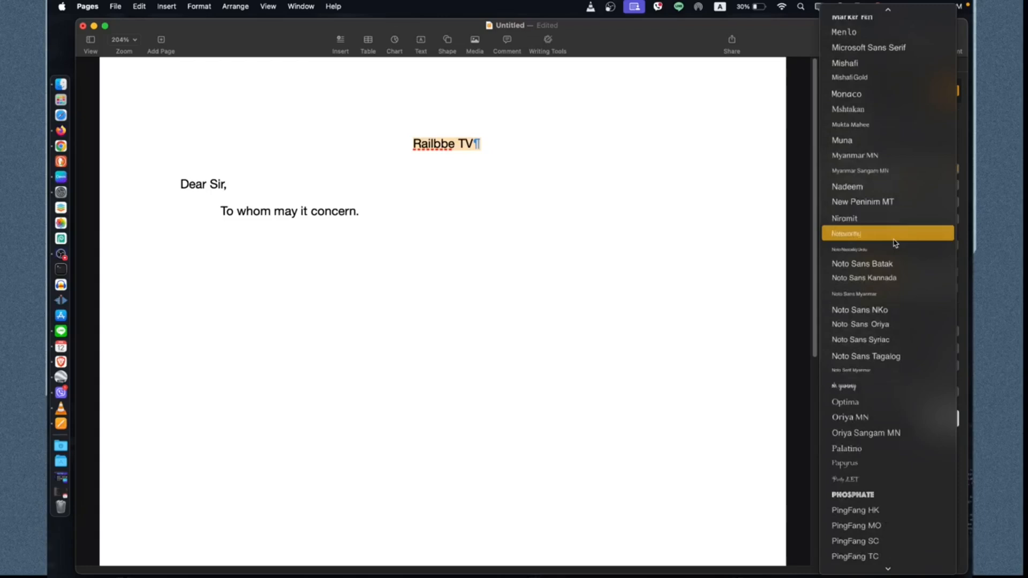
scroll(896, 243, "down", 3)
scroll(895, 243, "down", 3)
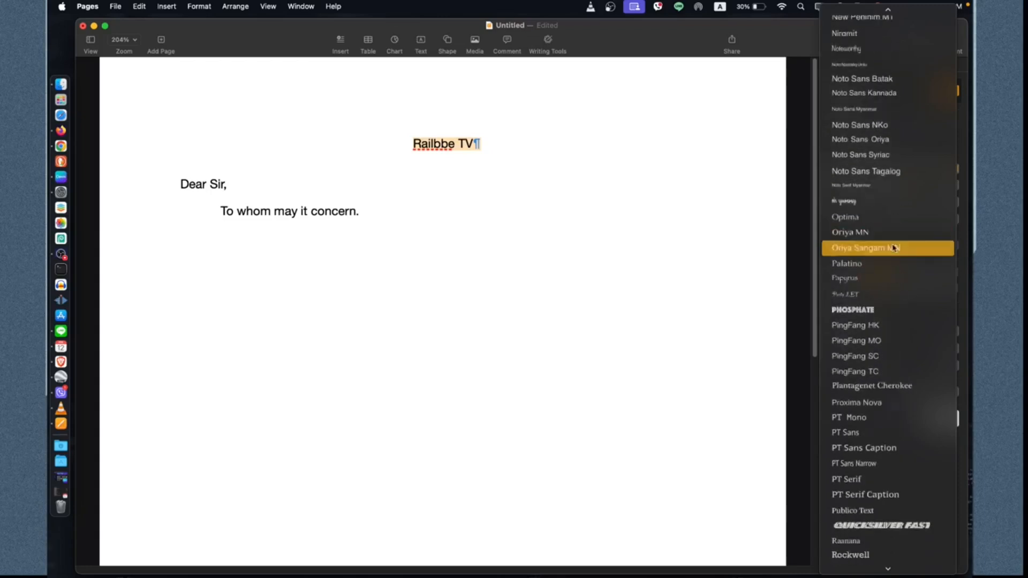
left_click(898, 311)
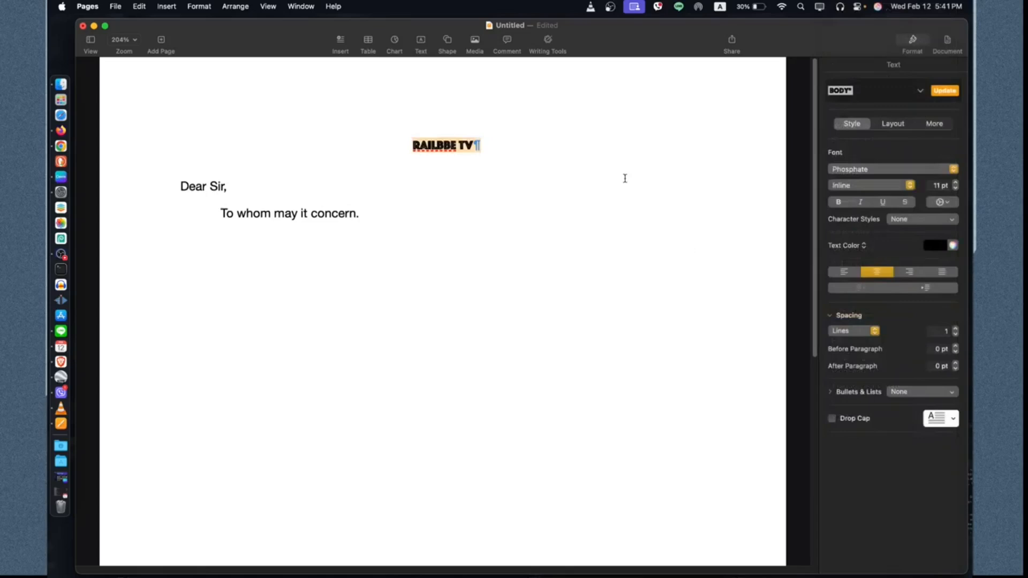
Step: Increase the heading's font size to 20 pt
left_click(943, 185)
left_click(955, 183)
left_click(955, 183)
left_click(955, 183)
left_click(955, 184)
left_click(955, 183)
left_click(955, 183)
left_click(955, 183)
left_click(955, 183)
left_click(955, 183)
key("Return")
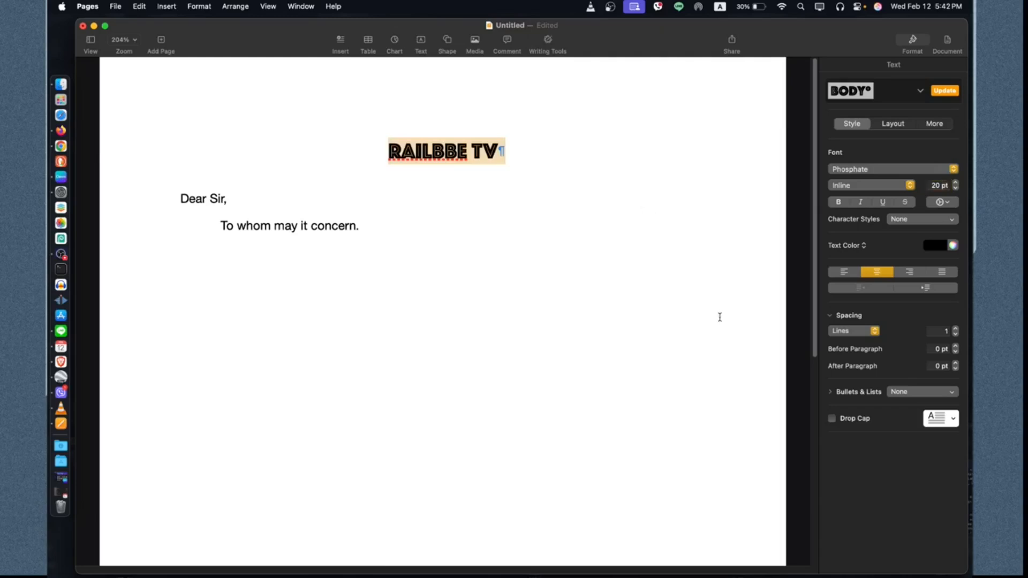
Step: Recolour the heading text, settling on a blue picked from the colour wheel
left_click(934, 246)
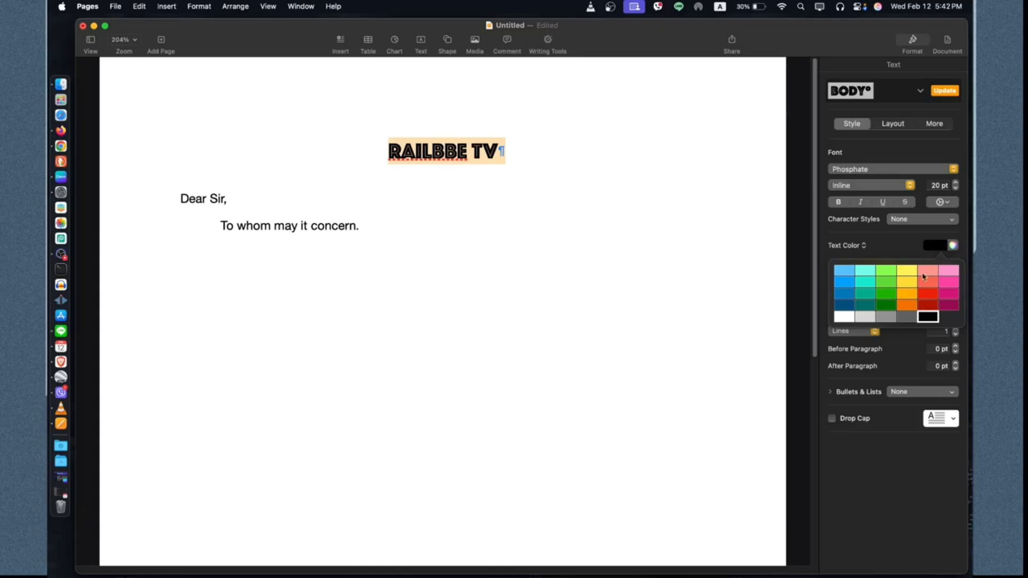
left_click(910, 307)
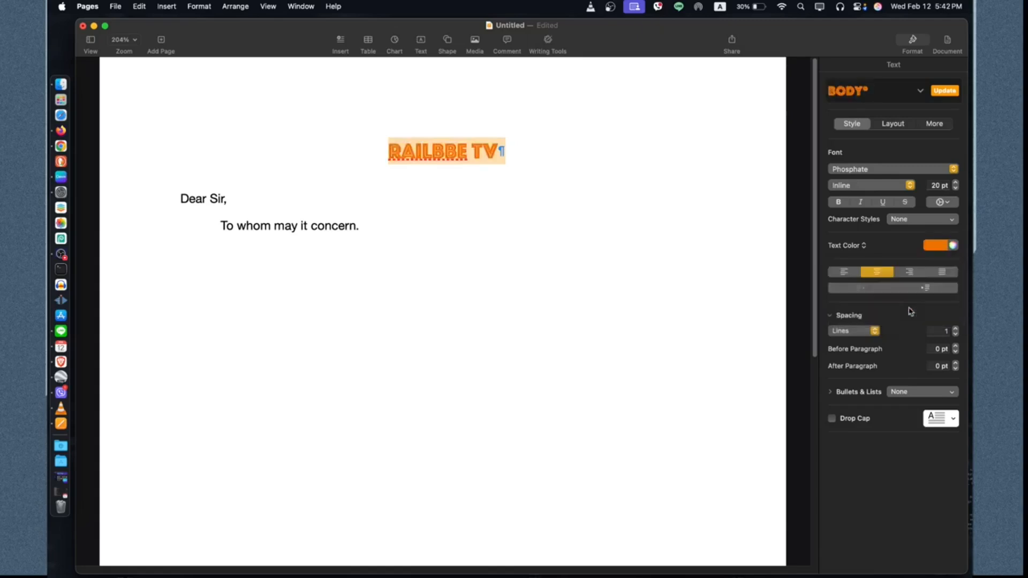
left_click(953, 246)
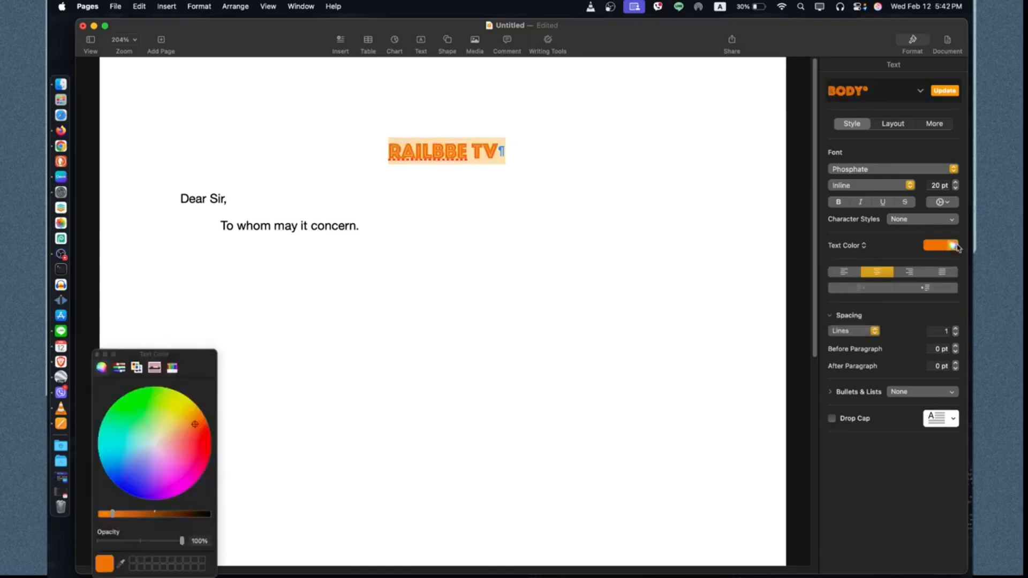
left_click_drag(192, 358, 703, 141)
left_click_drag(661, 210, 644, 260)
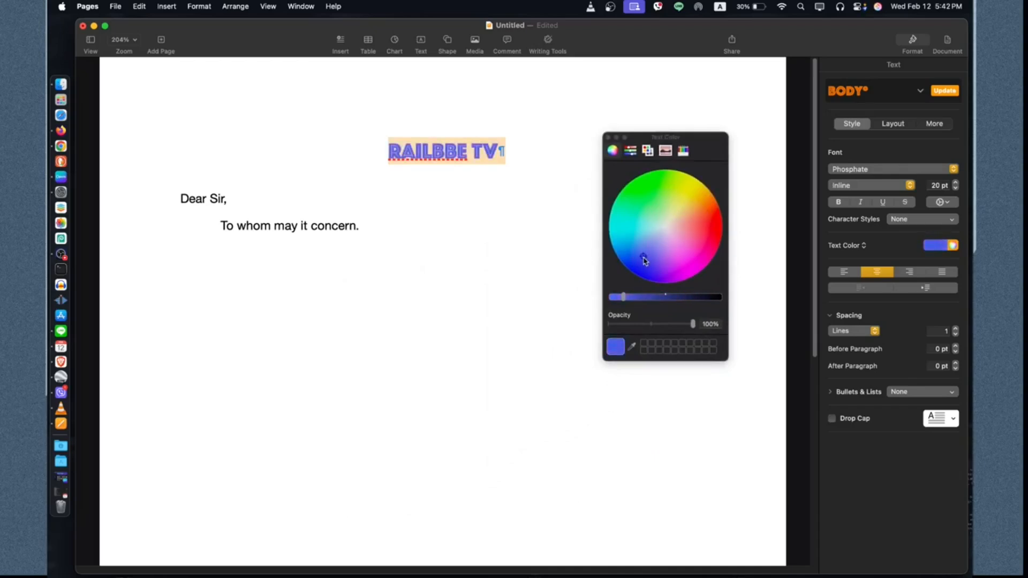
left_click_drag(624, 297, 695, 325)
left_click(651, 324)
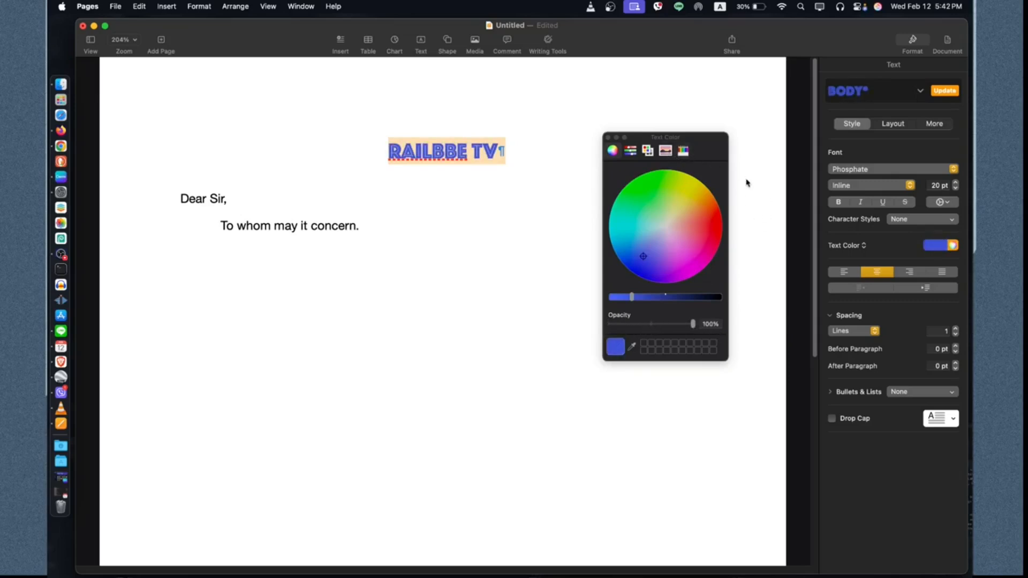
left_click(608, 138)
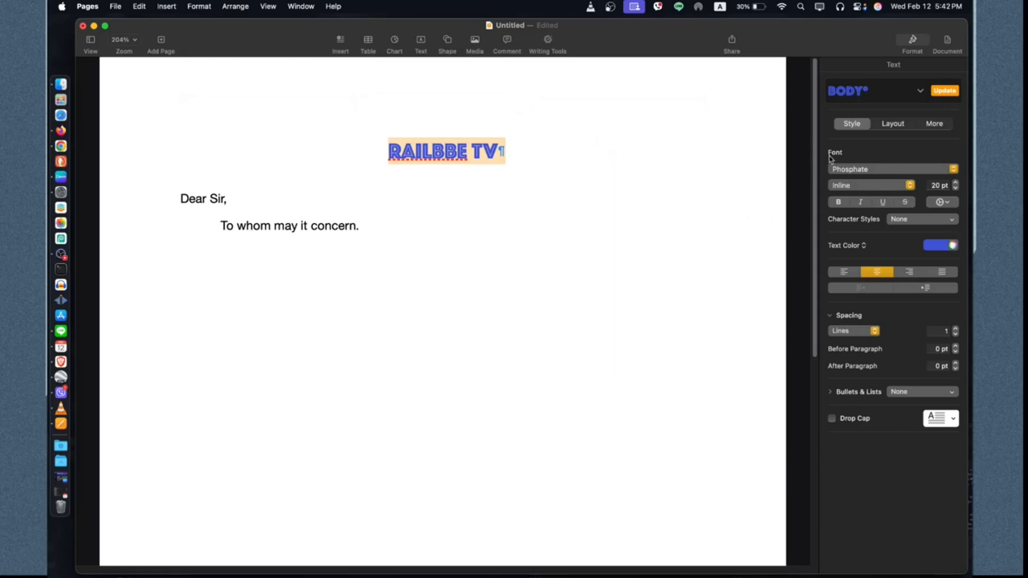
left_click(886, 127)
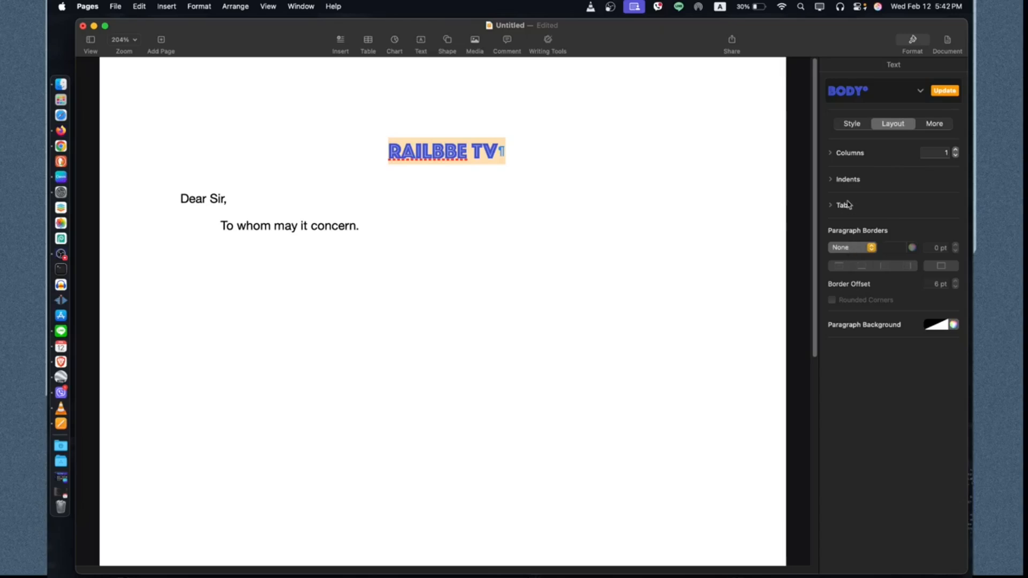
left_click(956, 151)
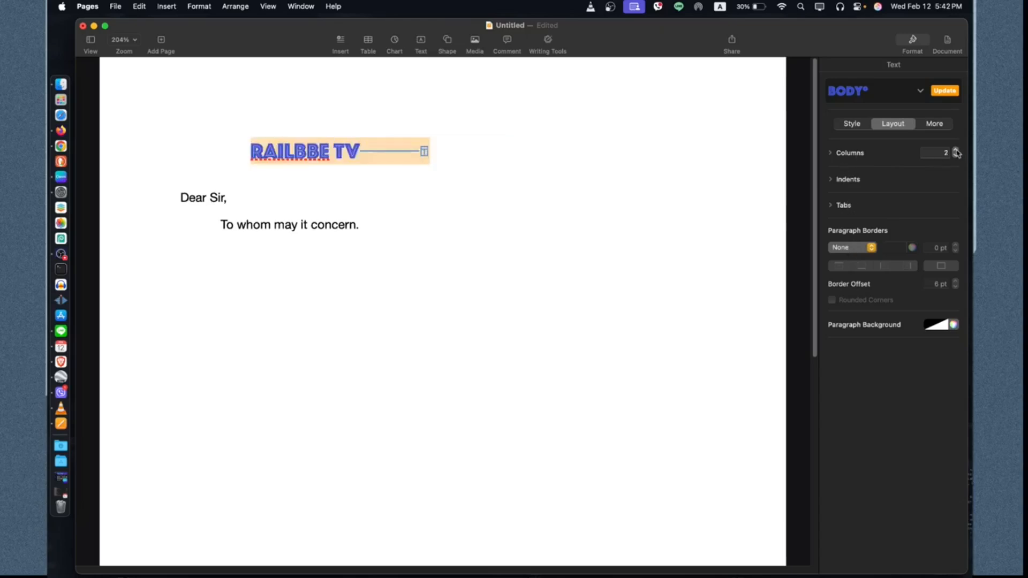
left_click(956, 155)
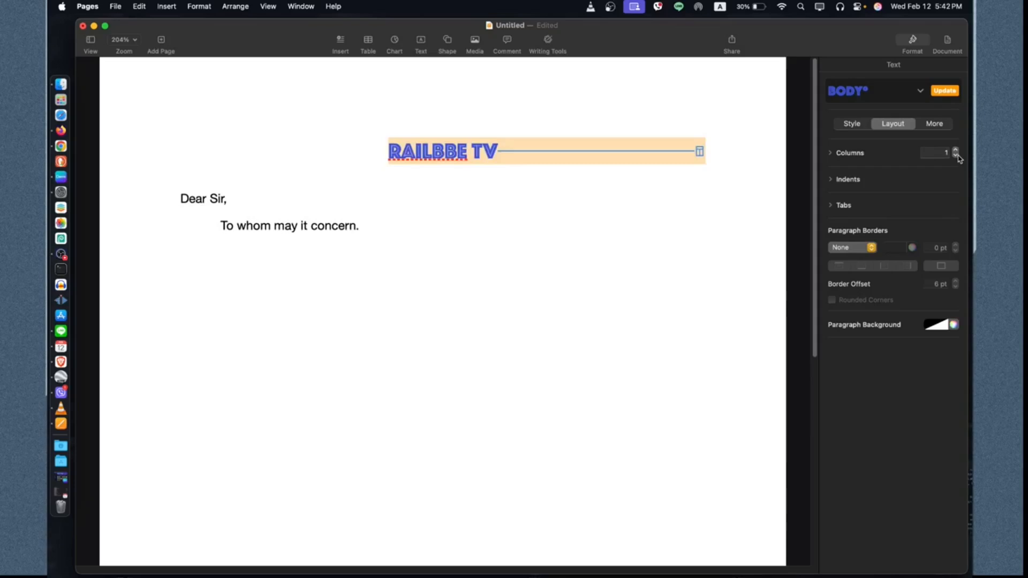
left_click(721, 223)
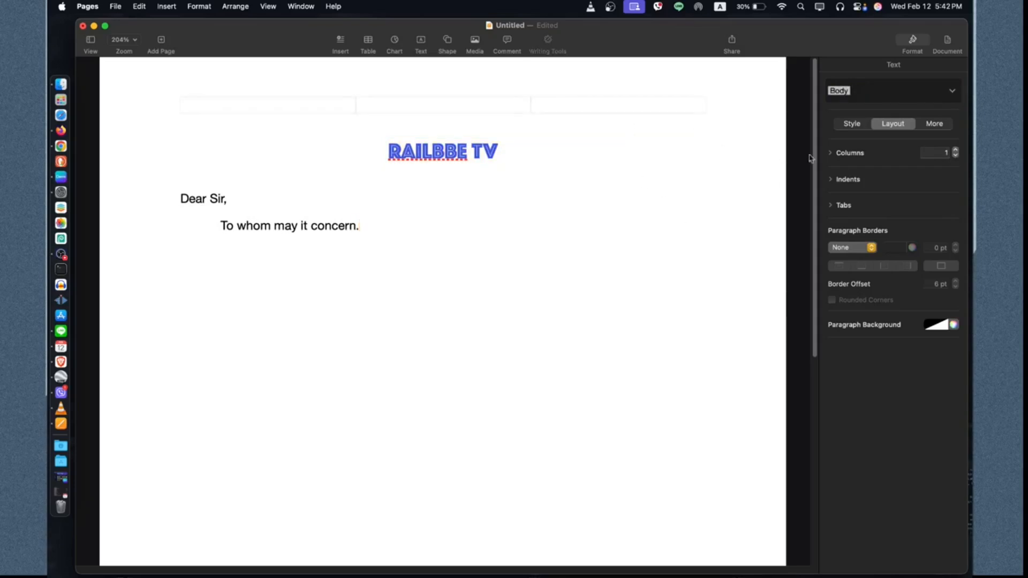
left_click(835, 181)
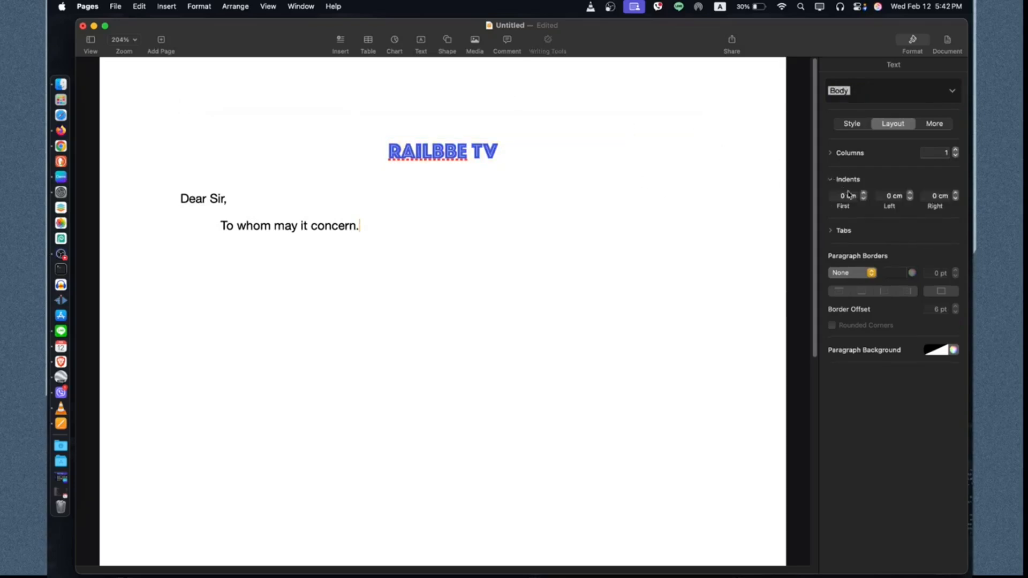
left_click(833, 182)
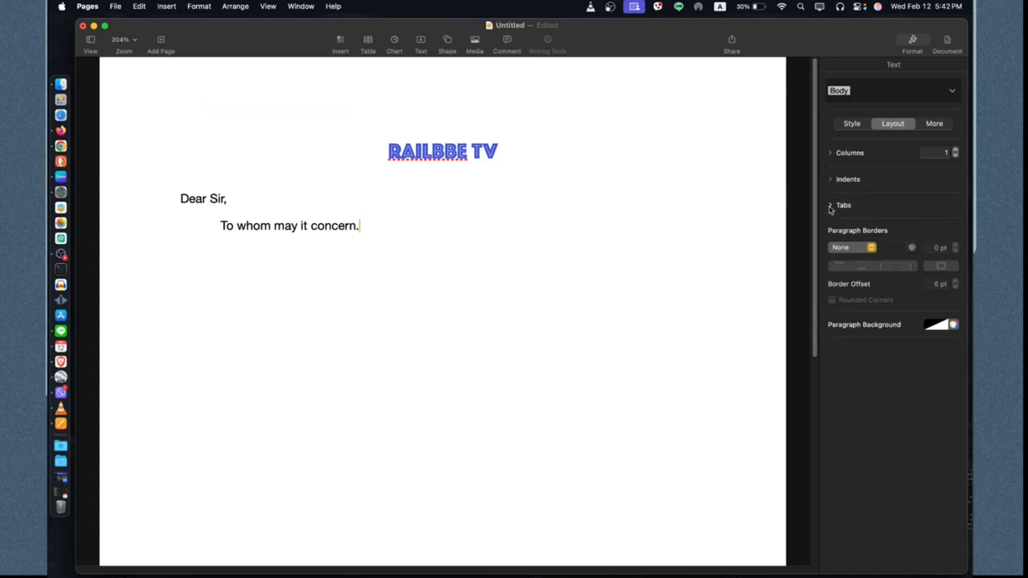
left_click(831, 207)
left_click(831, 208)
Step: Try centring the 'To whom may it concern.' line, then return it to left alignment
left_click(852, 123)
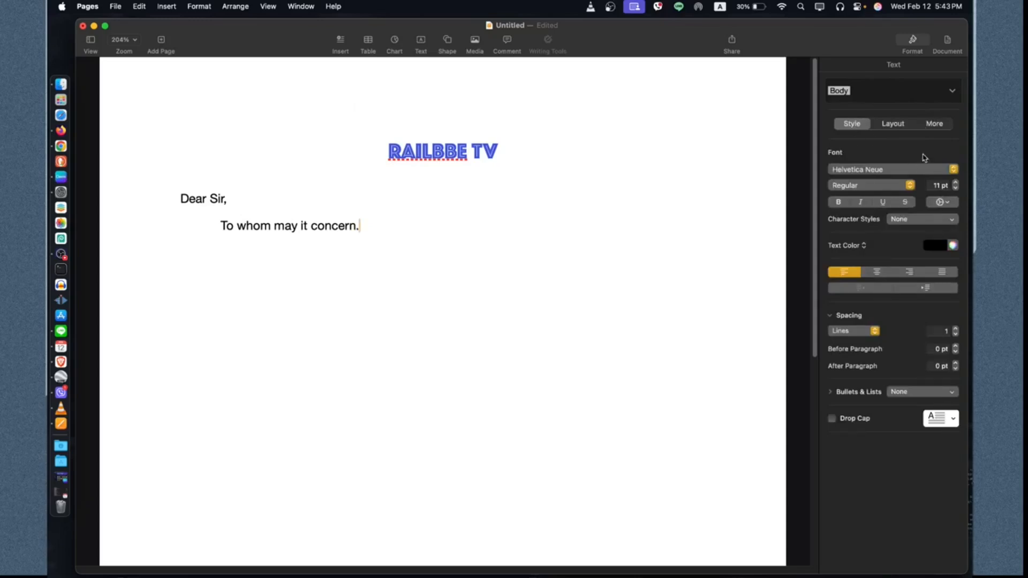
left_click(877, 274)
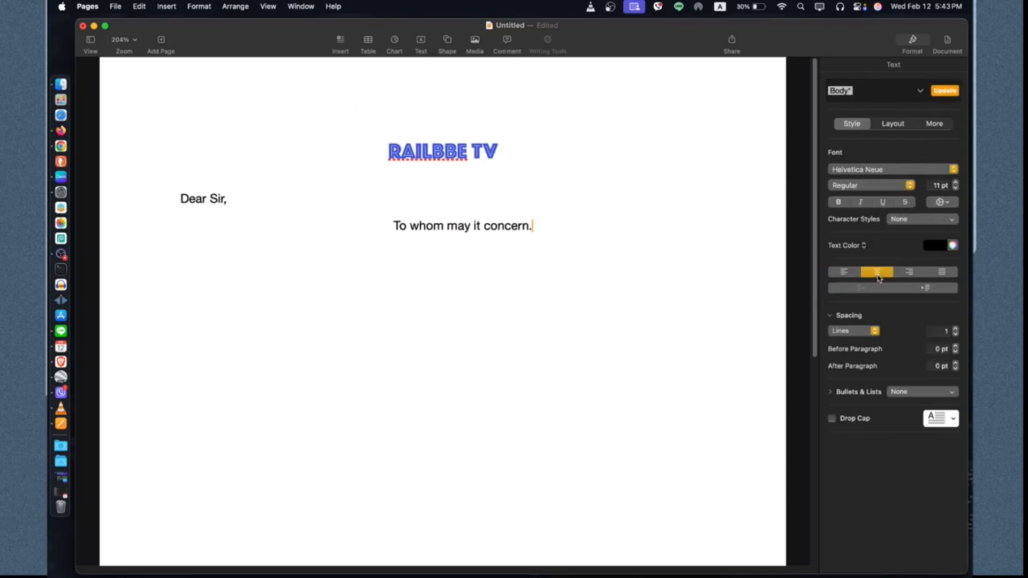
left_click(844, 274)
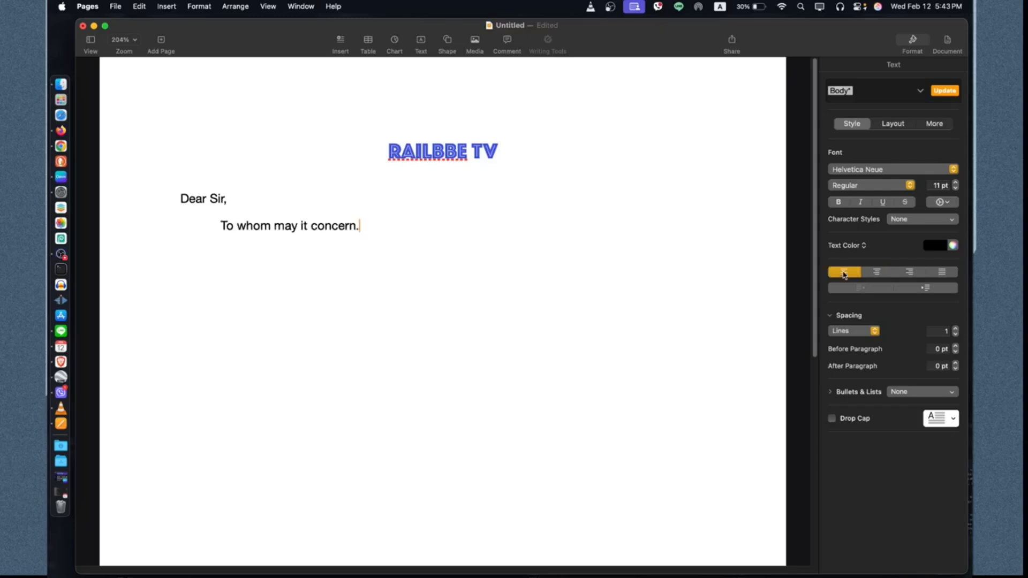
Step: Add a line break after the heading and type a row of dashes as a divider beneath it
left_click(484, 154)
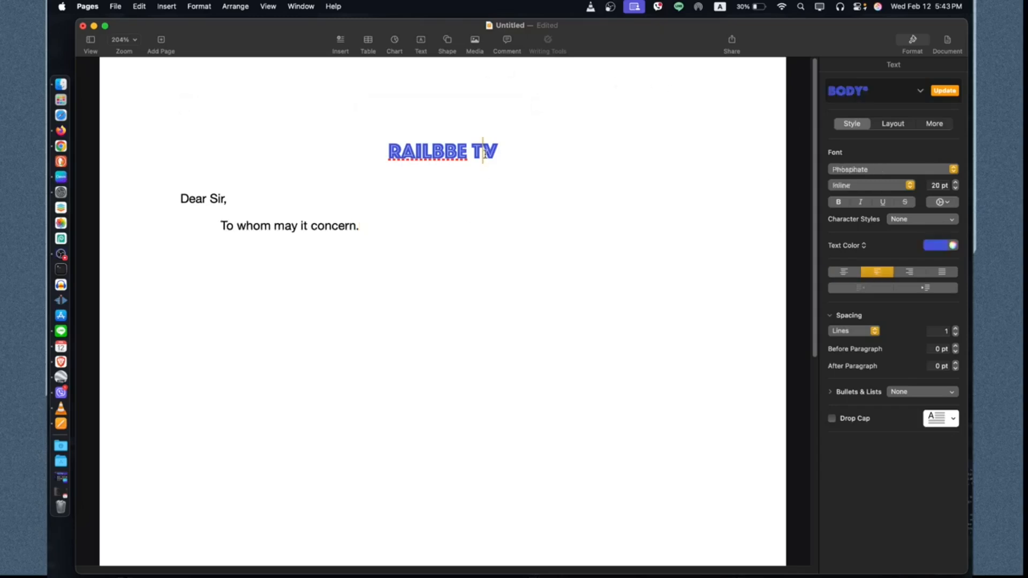
left_click_drag(508, 147, 389, 146)
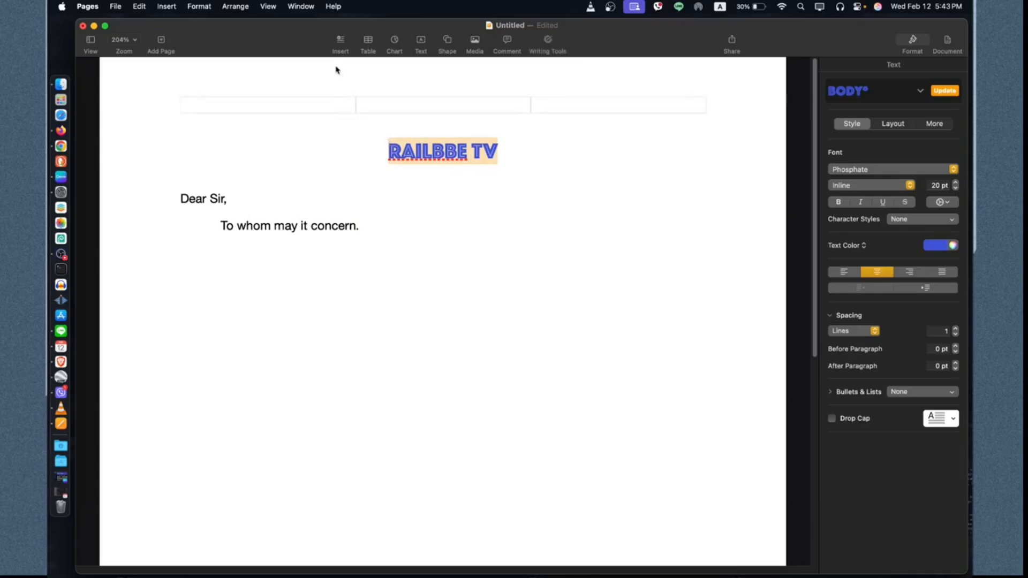
left_click(343, 47)
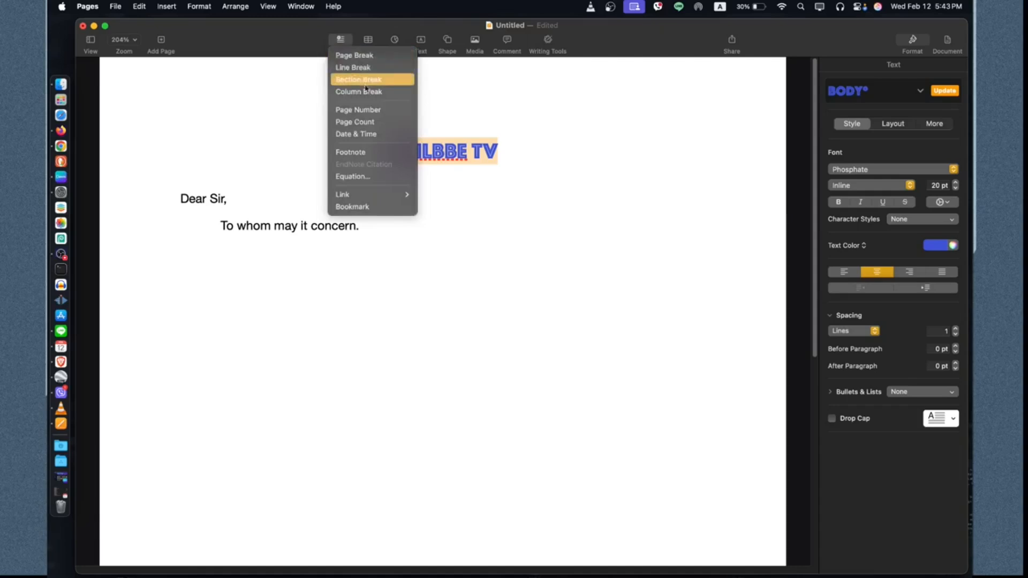
left_click(477, 179)
left_click(518, 161)
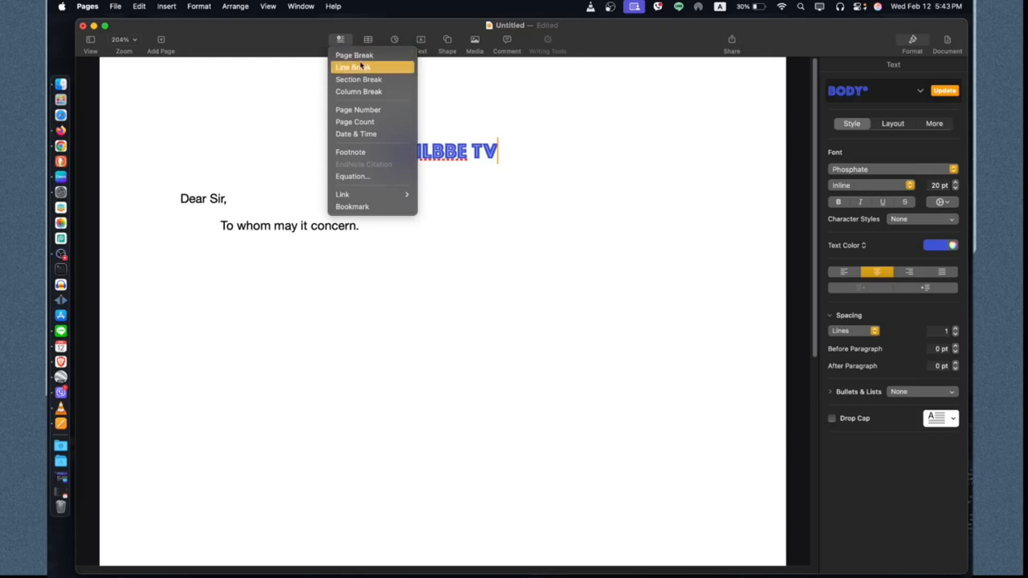
left_click(359, 67)
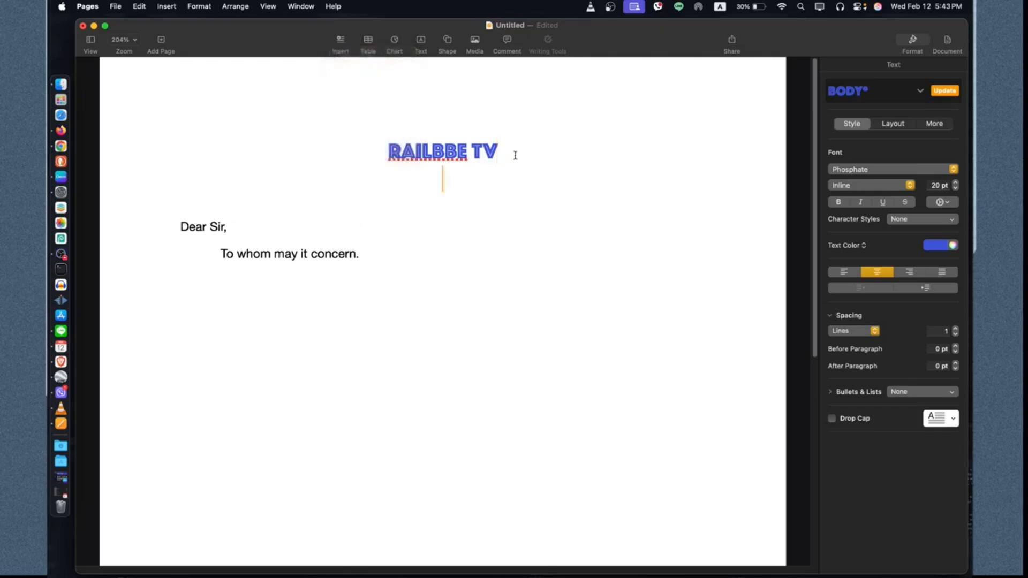
type("-------------")
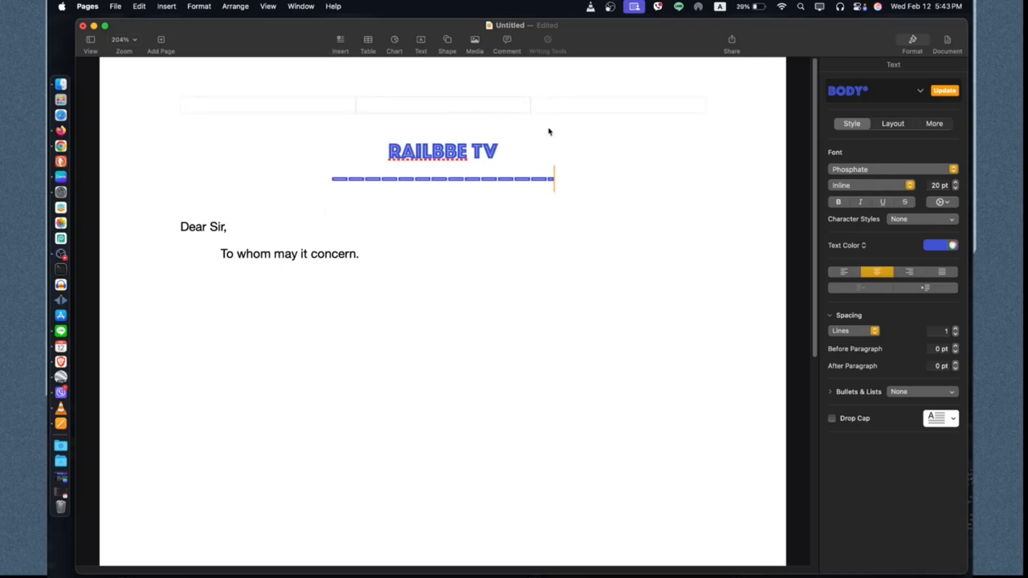
Step: Insert a column break on the empty line below the greeting text
left_click(340, 43)
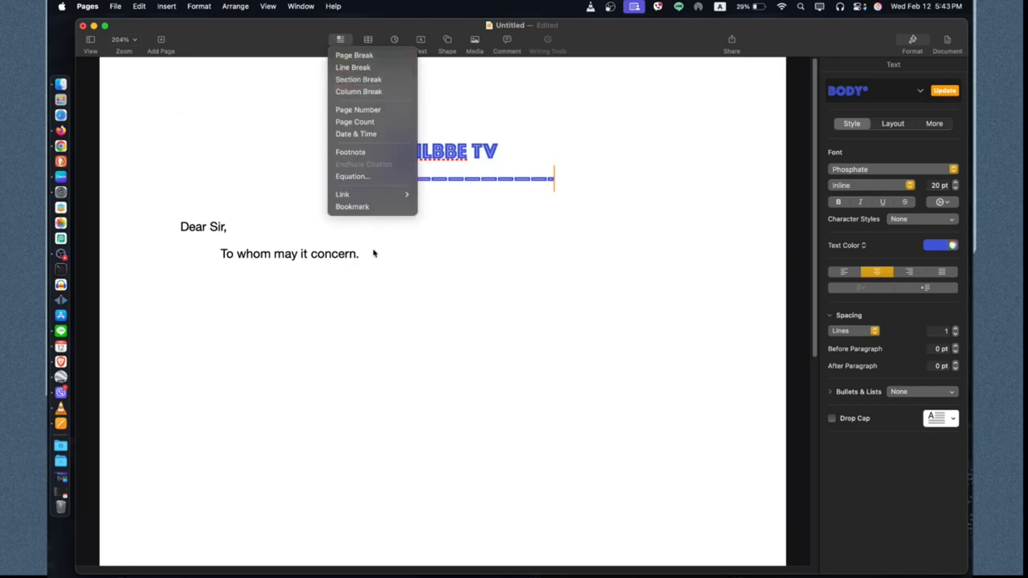
left_click(399, 279)
left_click(388, 286)
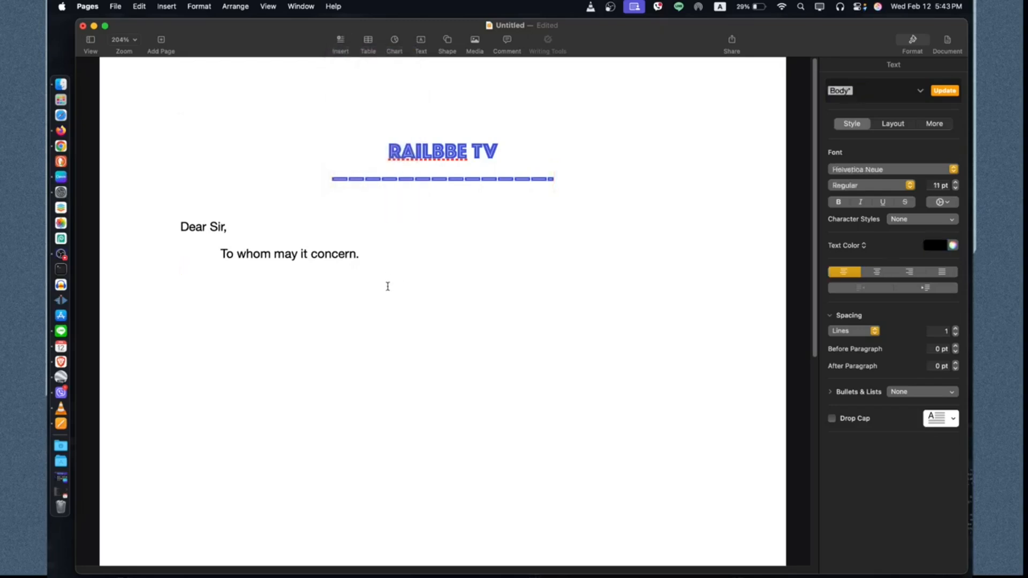
left_click(341, 43)
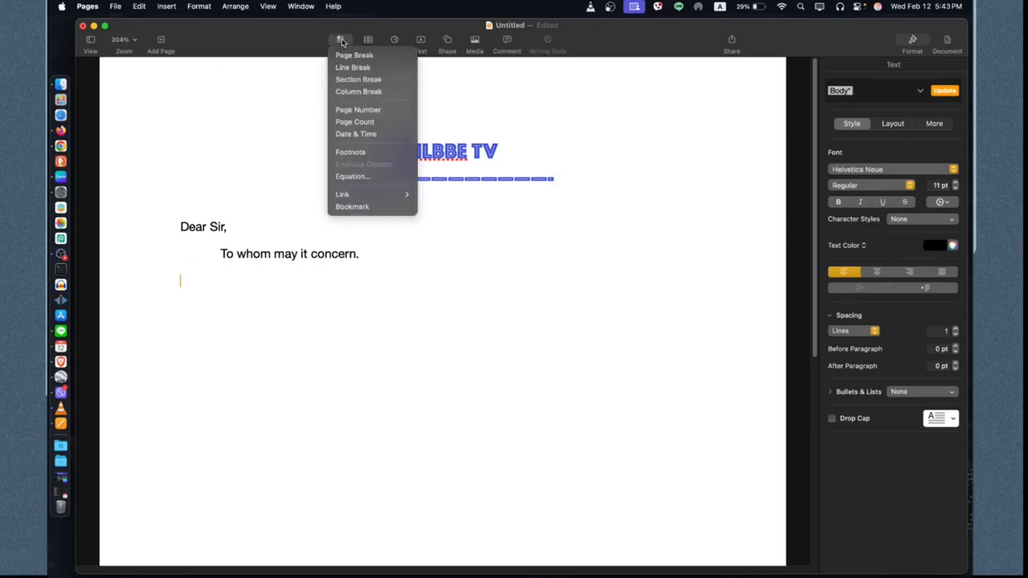
left_click(390, 99)
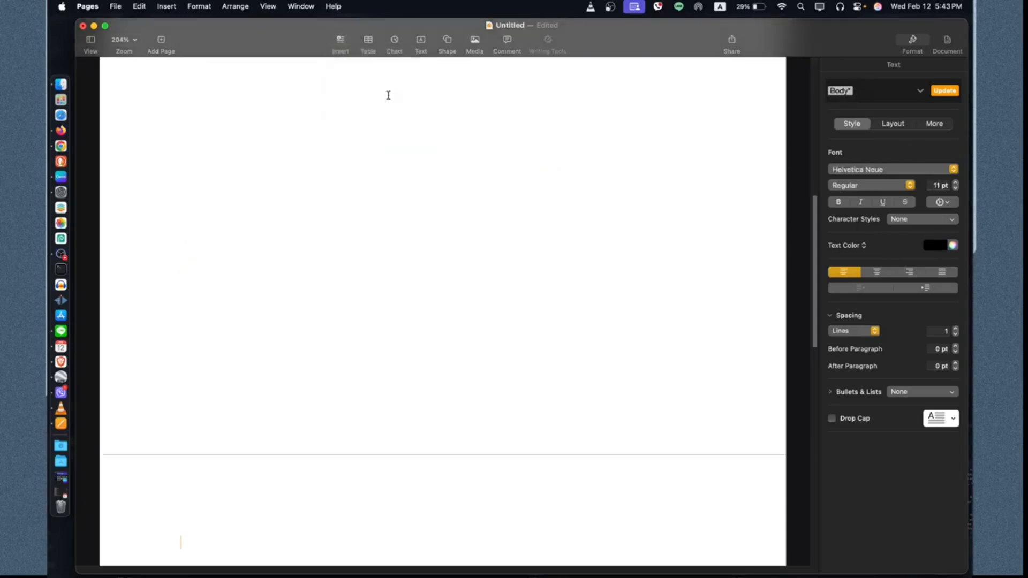
scroll(362, 216, "up", 10)
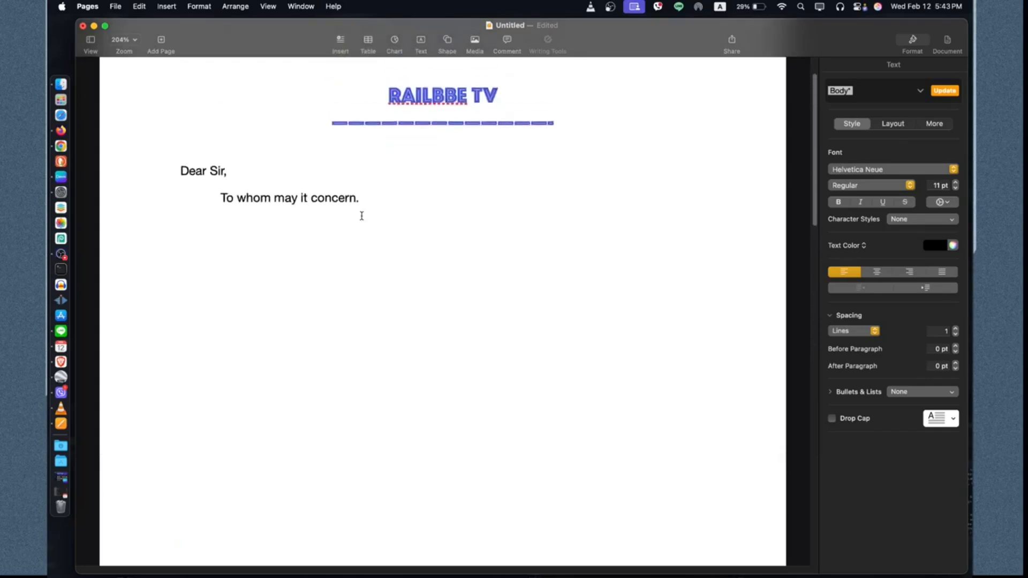
Step: Insert the current date on the blank line between the dashed divider and 'Dear Sir,'
left_click(341, 42)
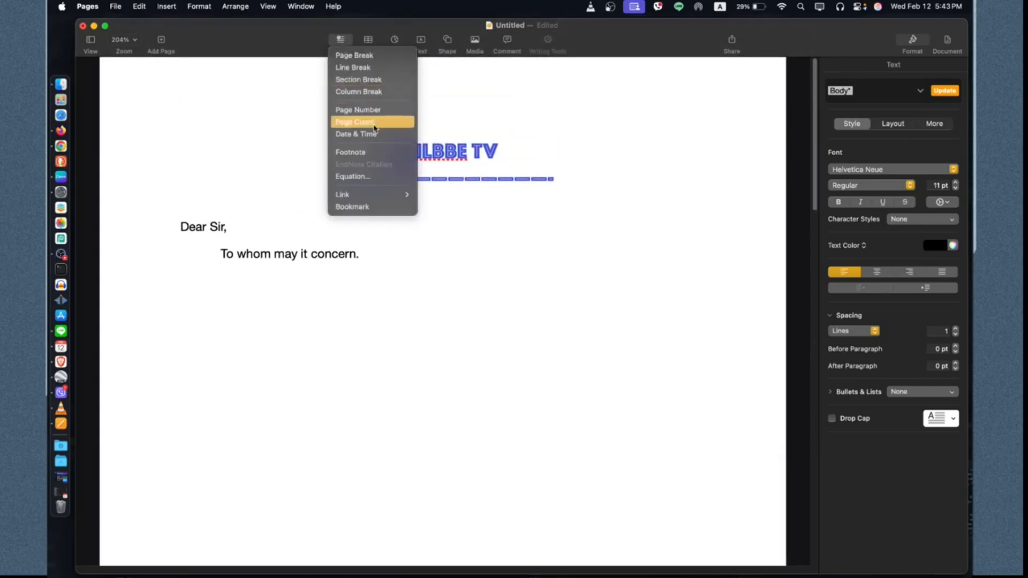
left_click(269, 210)
left_click(253, 202)
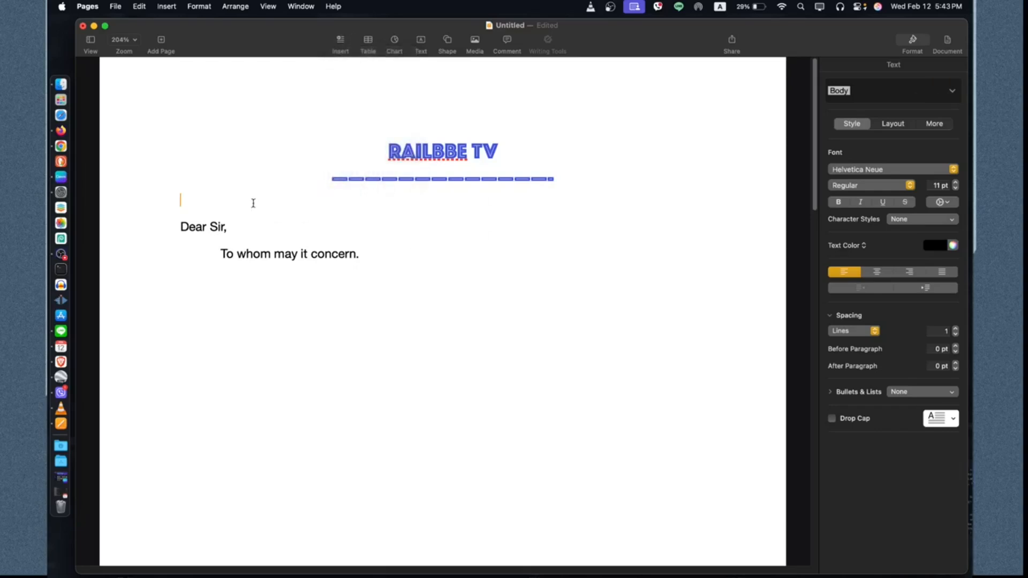
left_click(341, 42)
left_click(369, 134)
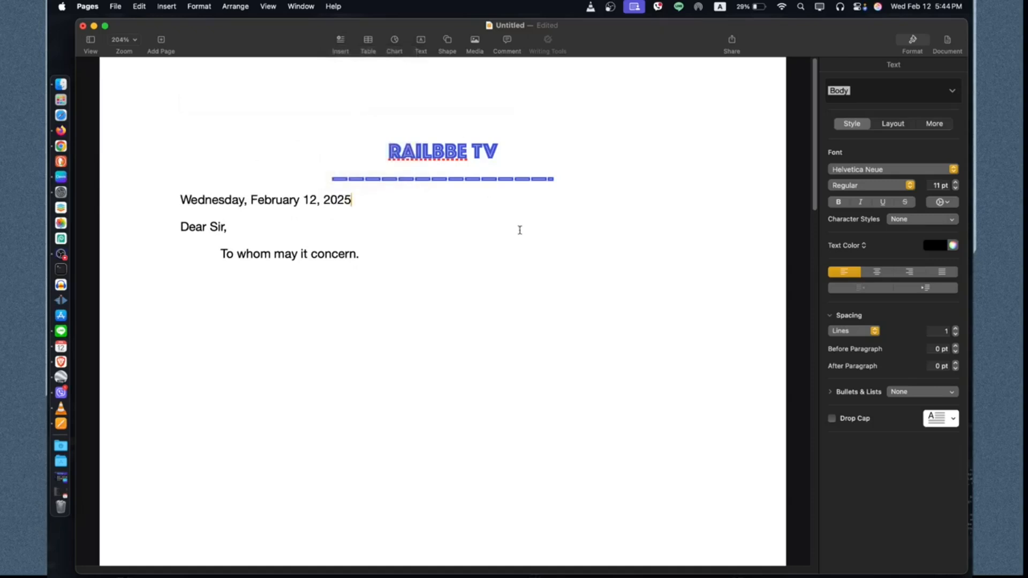
Step: Right-align the date and add a blank line after it
left_click(909, 272)
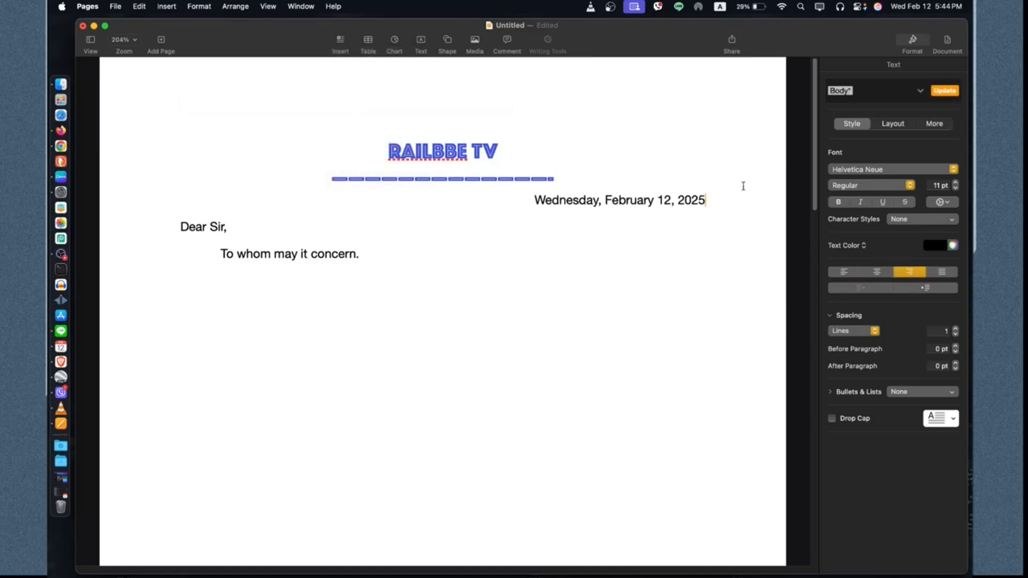
key("Return")
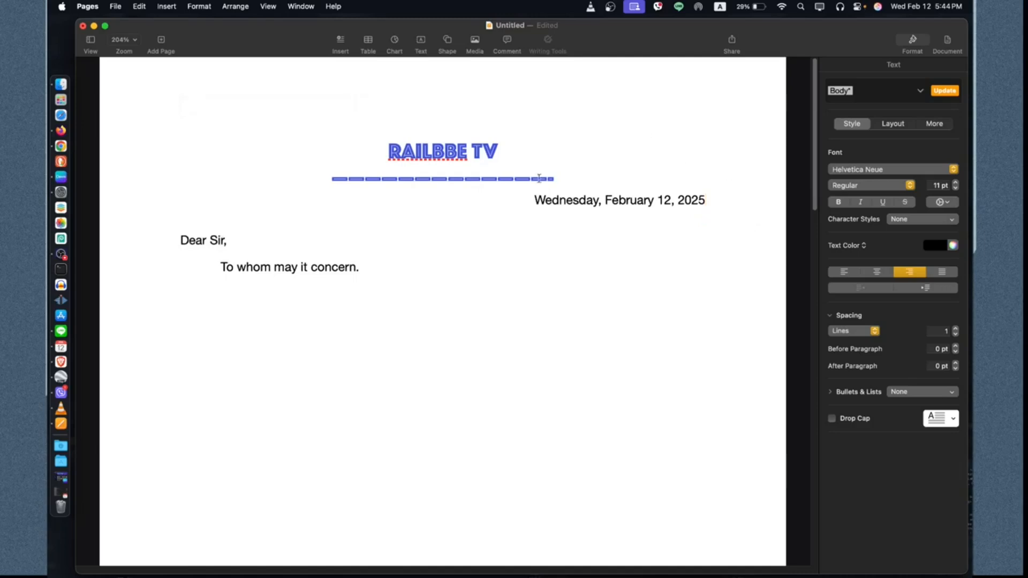
left_click_drag(576, 172, 334, 140)
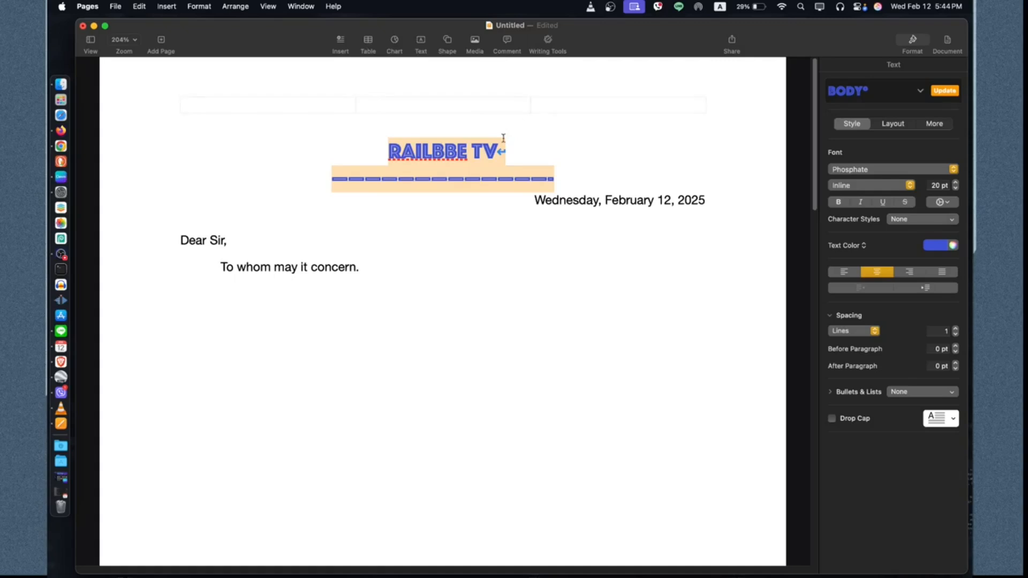
left_click(521, 166)
left_click(427, 311)
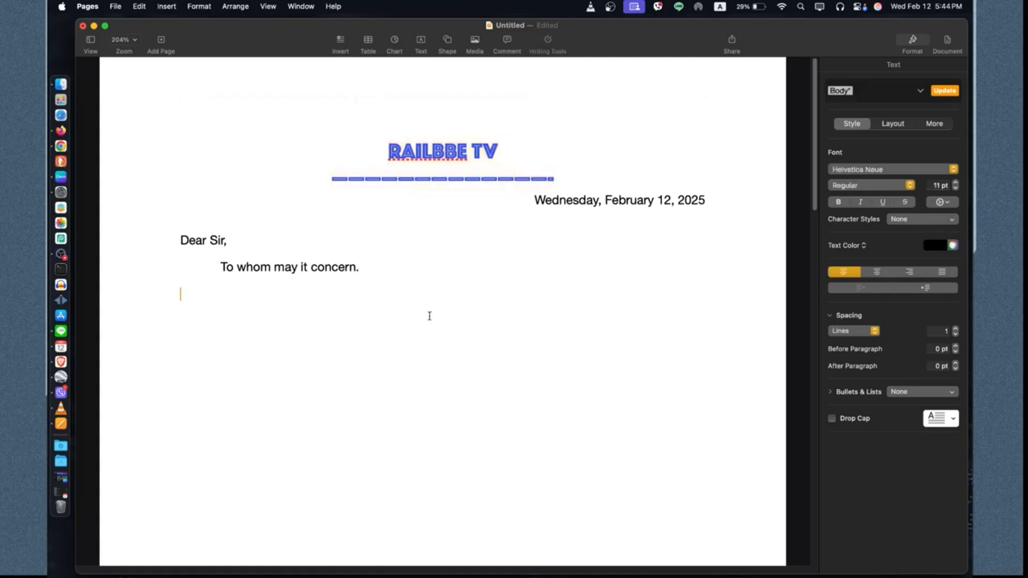
Step: Insert two tables into the letter: one with a header row and one with a header row and header column
left_click(369, 46)
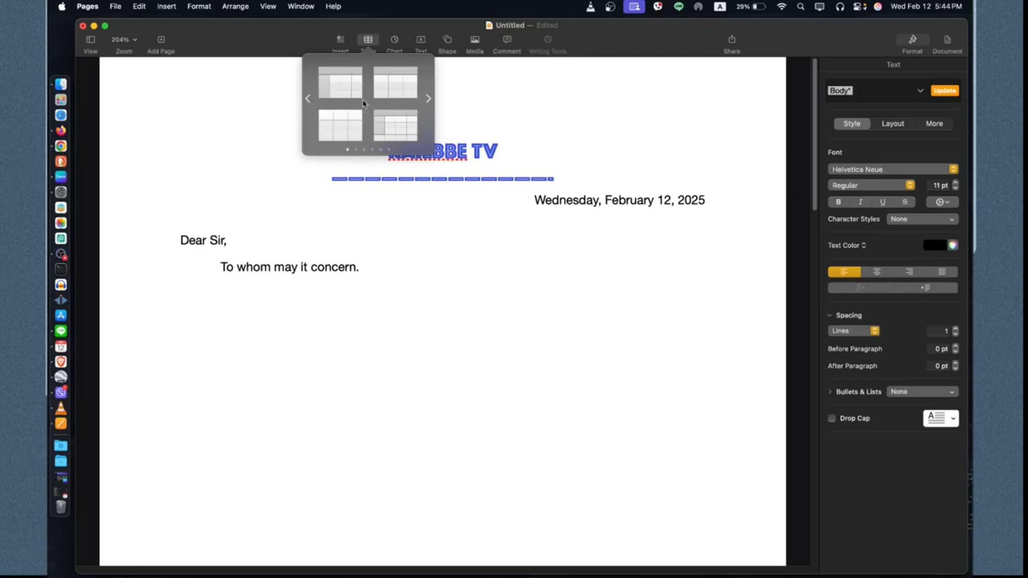
left_click(394, 85)
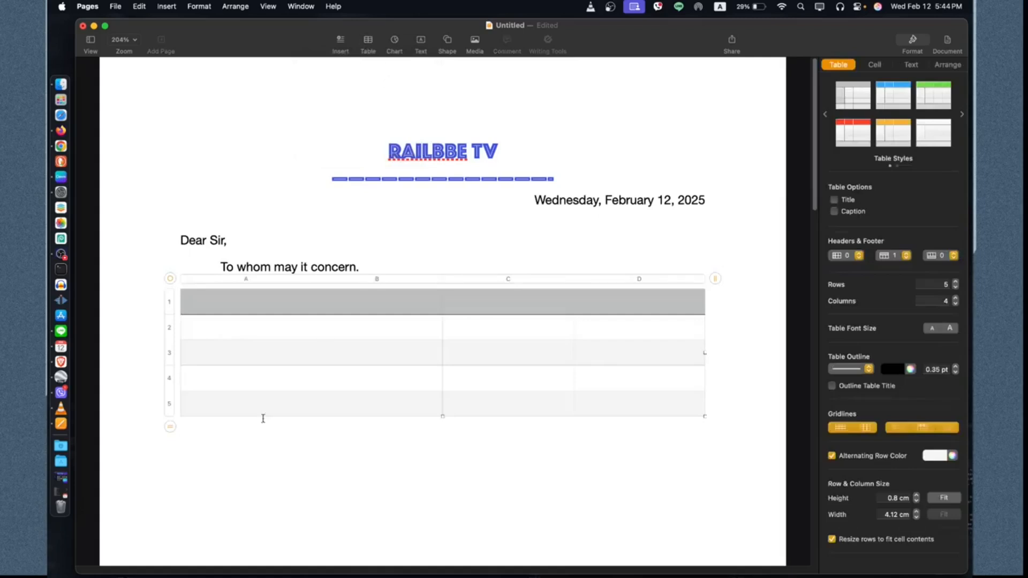
left_click(367, 42)
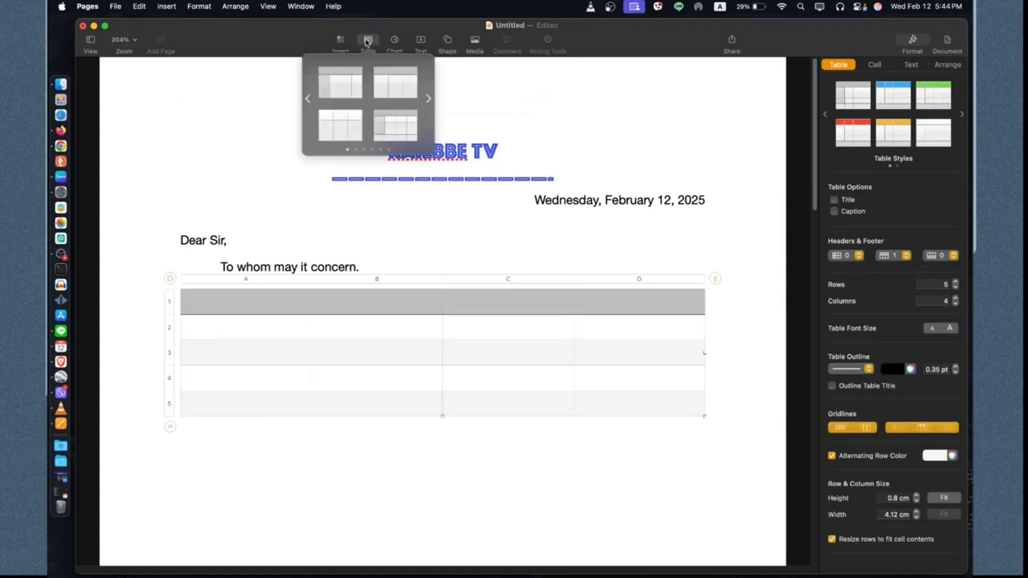
left_click(401, 132)
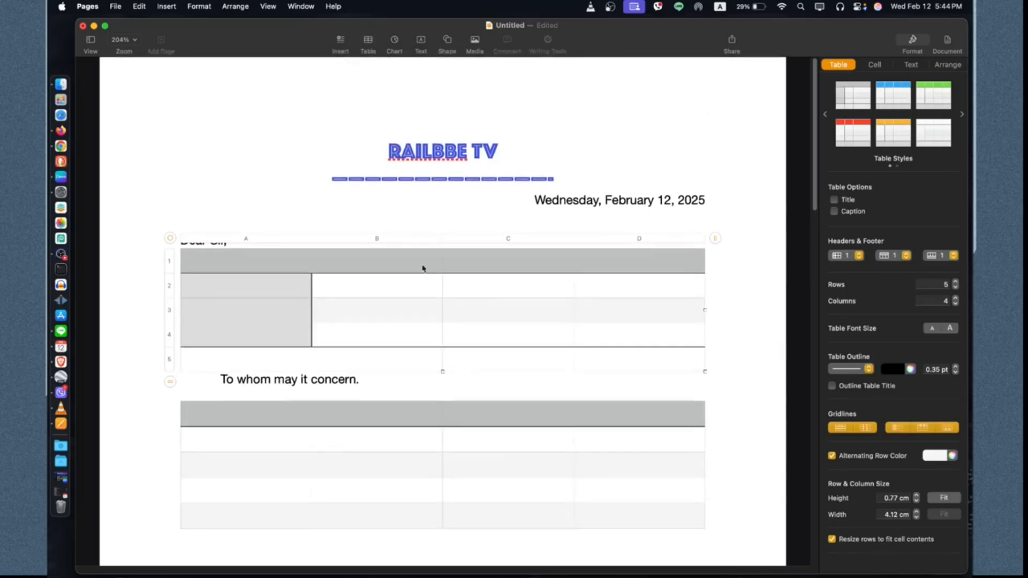
Step: Move the 'To whom may it concern.' line back under 'Dear Sir,' above the tables, followed by a blank line
left_click(480, 215)
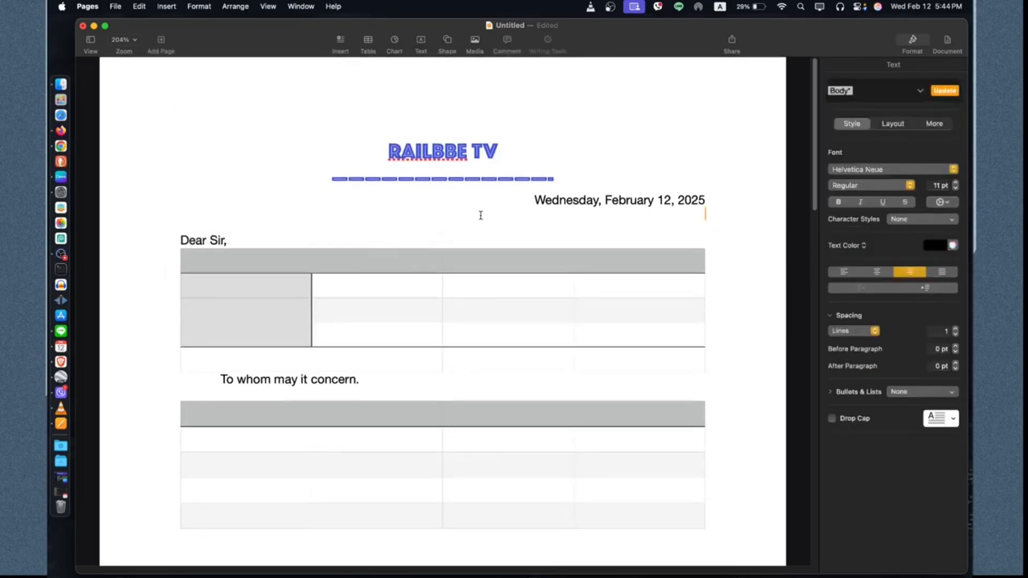
key("Down")
key("Down")
key("Down")
key("Down")
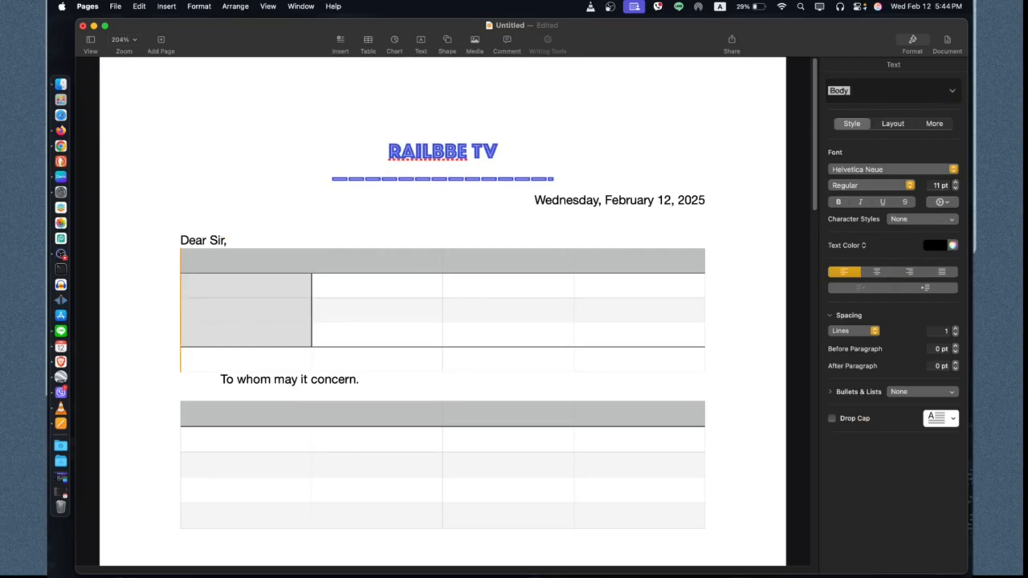
key("super+shift+Left")
key("super+c")
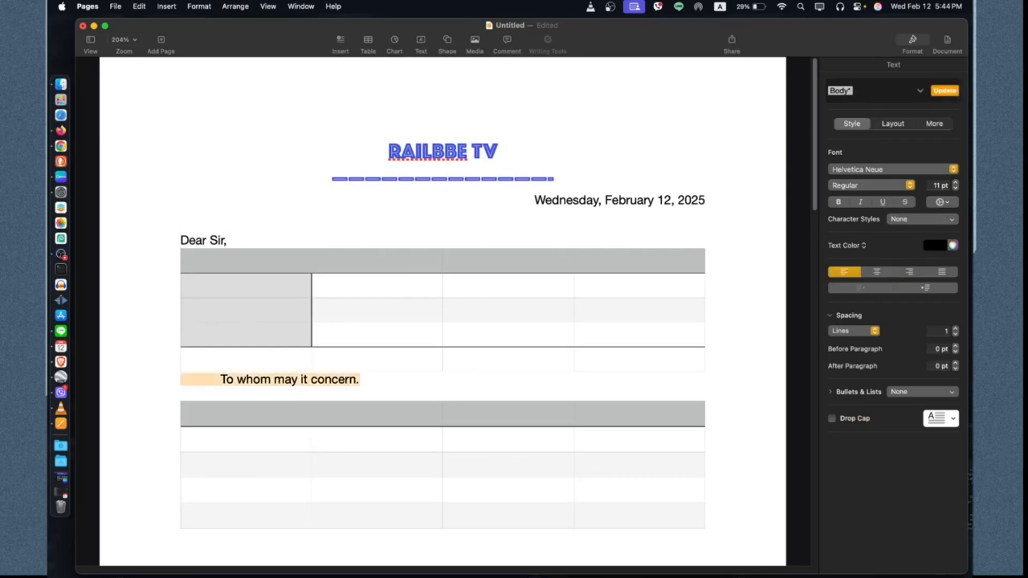
key("BackSpace")
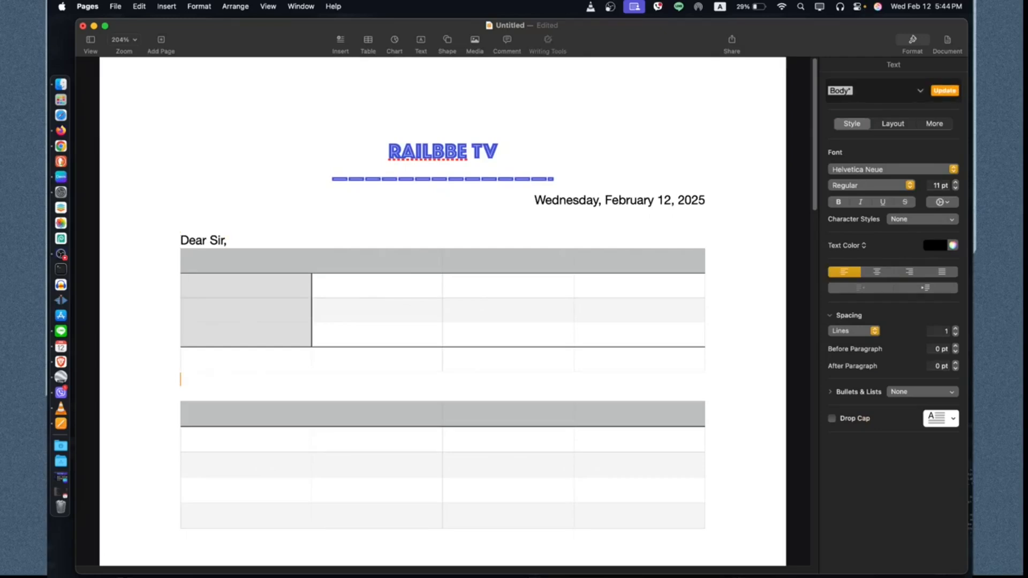
key("Up")
key("Up")
key("Up")
key("Return")
key("super+v")
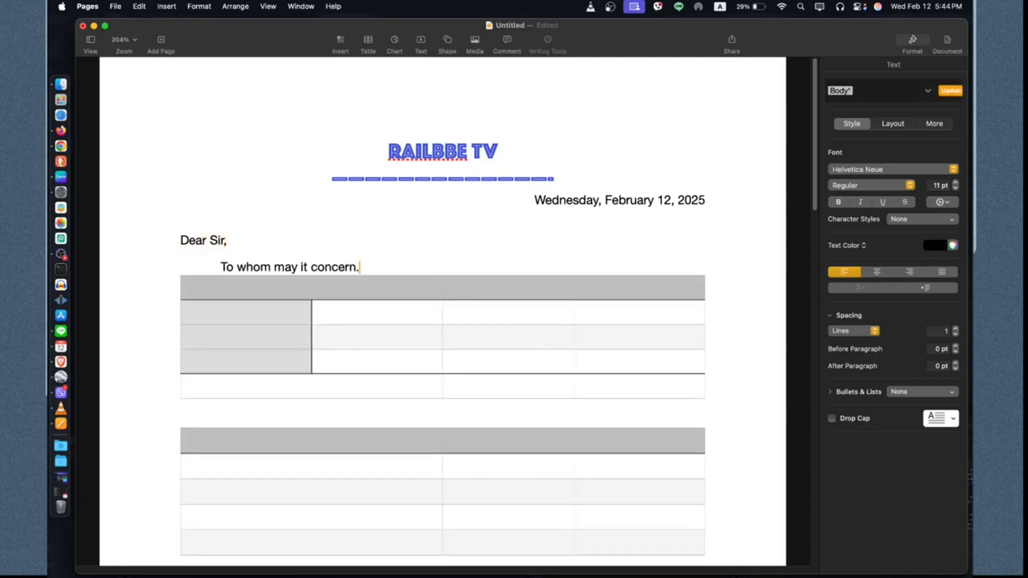
key("Return")
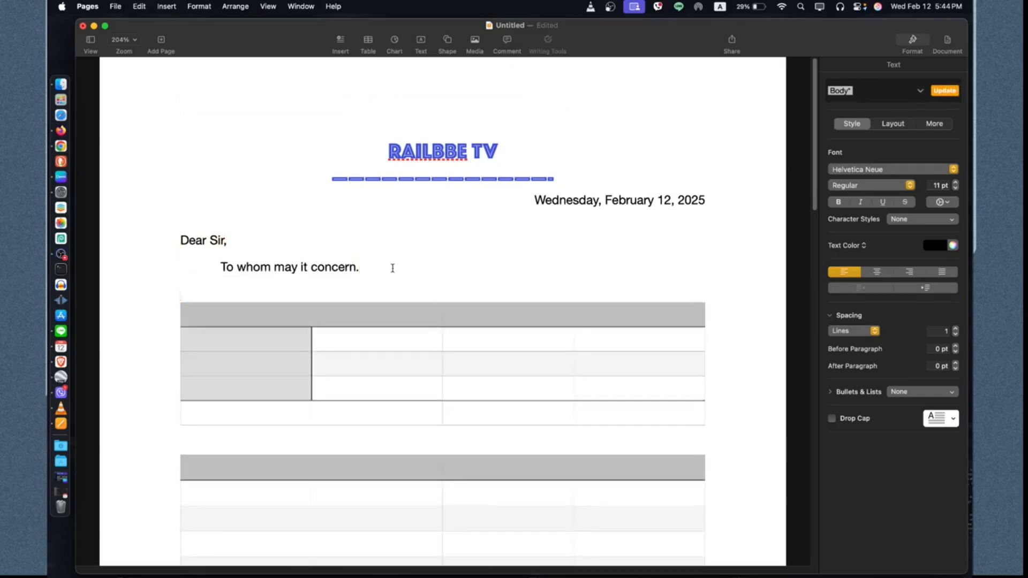
Step: Insert a 3D horizontal bar chart below 'To whom may it concern.'
left_click(397, 44)
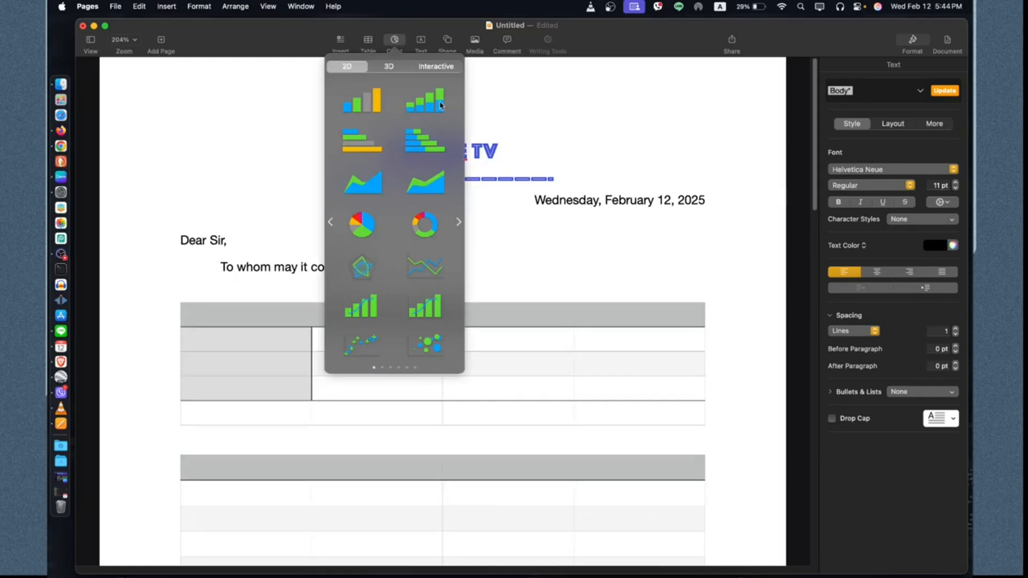
left_click(387, 66)
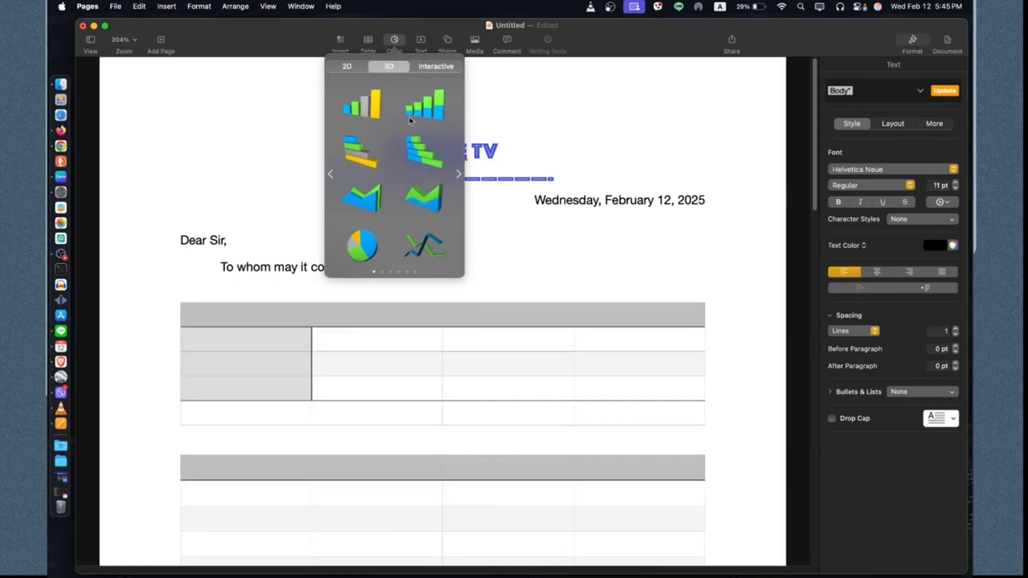
left_click(363, 159)
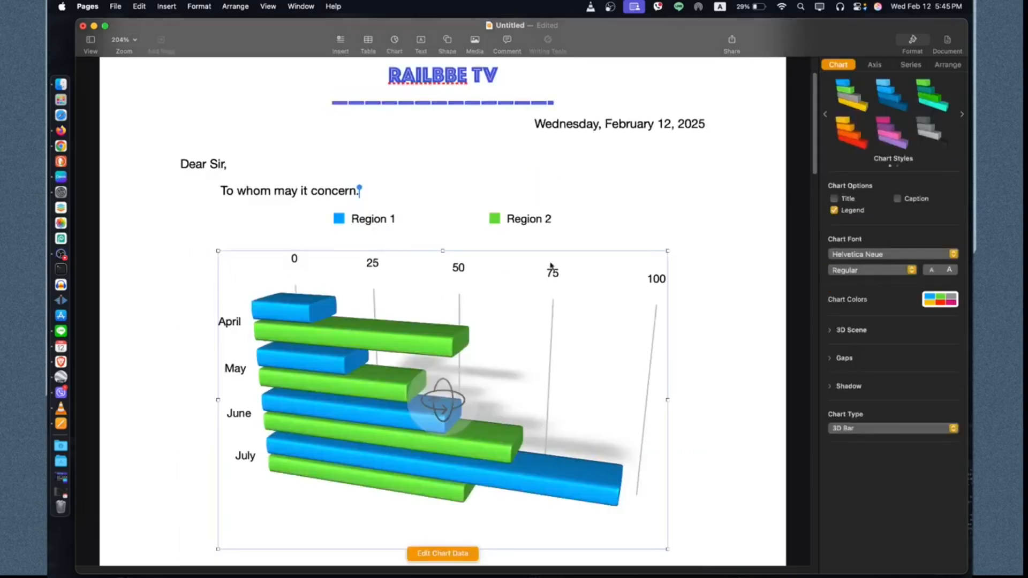
Step: Open the chart's data editor, enlarge it to review the Region 1 and Region 2 values, and close it
scroll(540, 300, "down", 4)
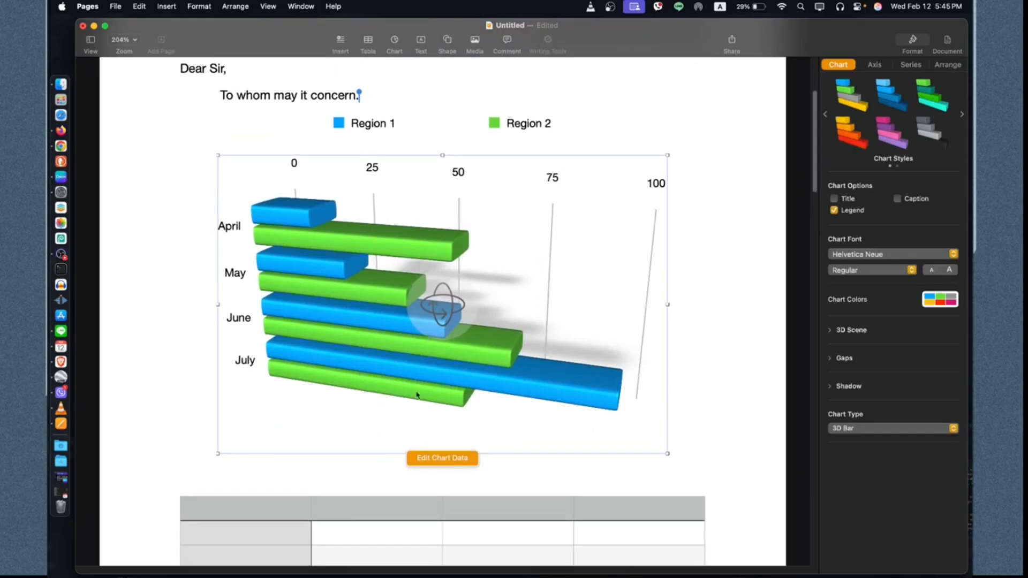
left_click(435, 459)
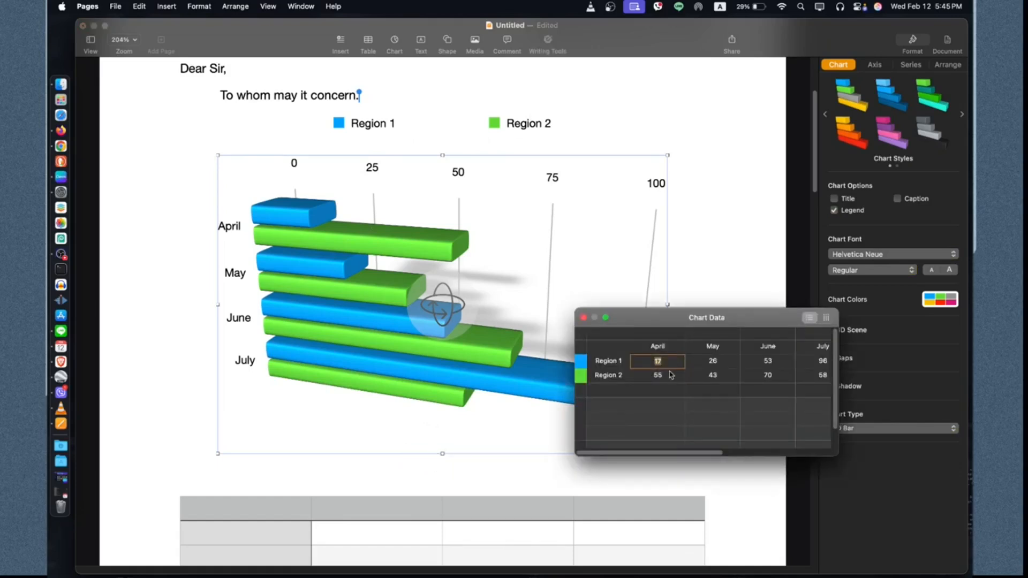
left_click_drag(744, 321, 368, 297)
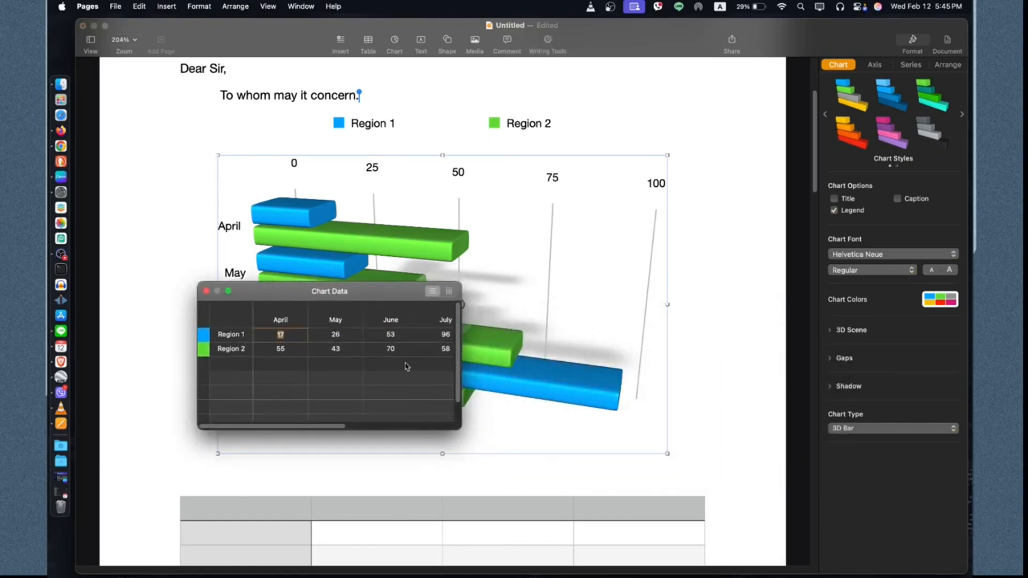
left_click_drag(461, 429, 687, 426)
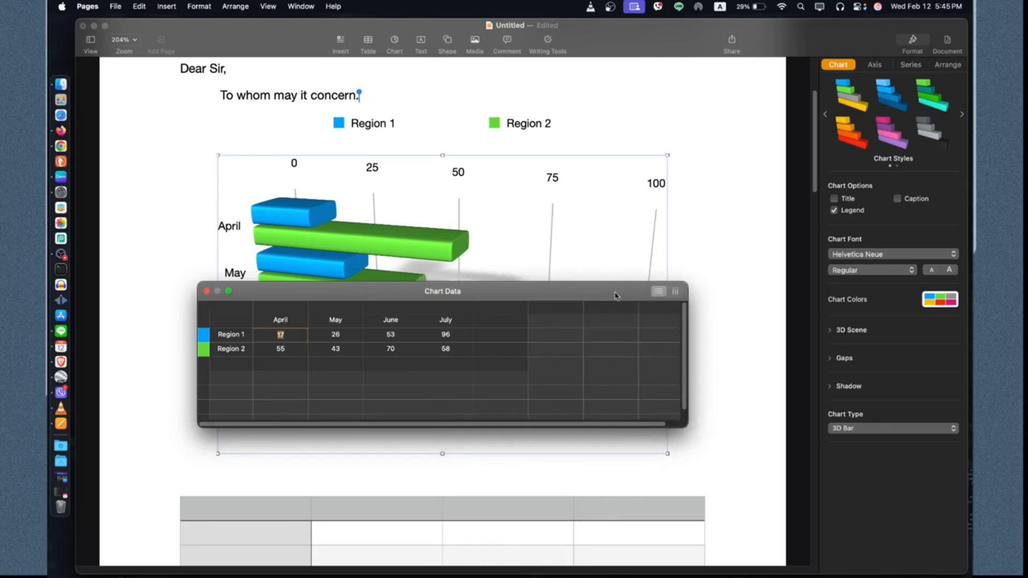
left_click(206, 292)
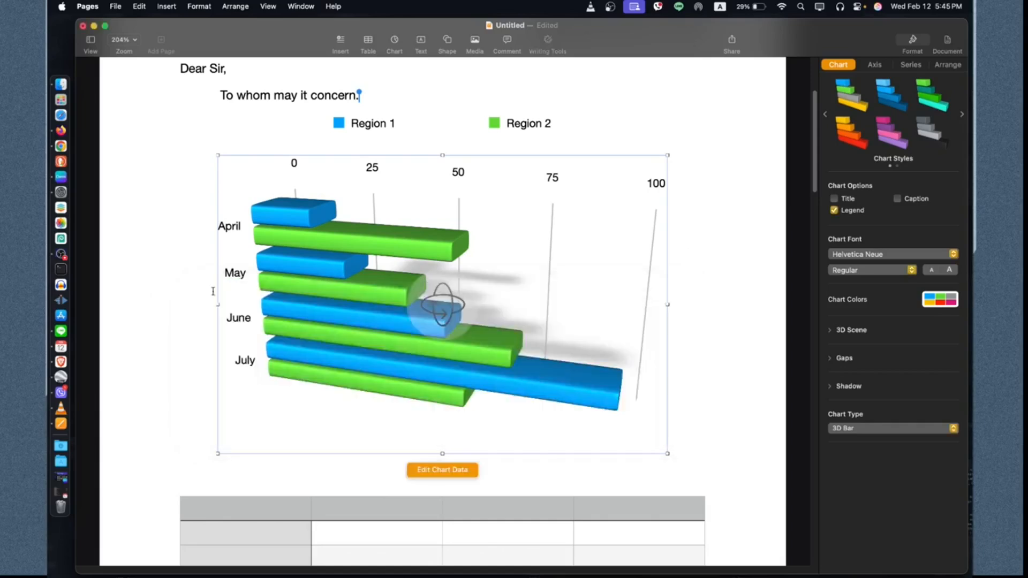
Step: Add blank lines after 'To whom may it concern.' above the chart
left_click(740, 308)
scroll(740, 308, "up", 3)
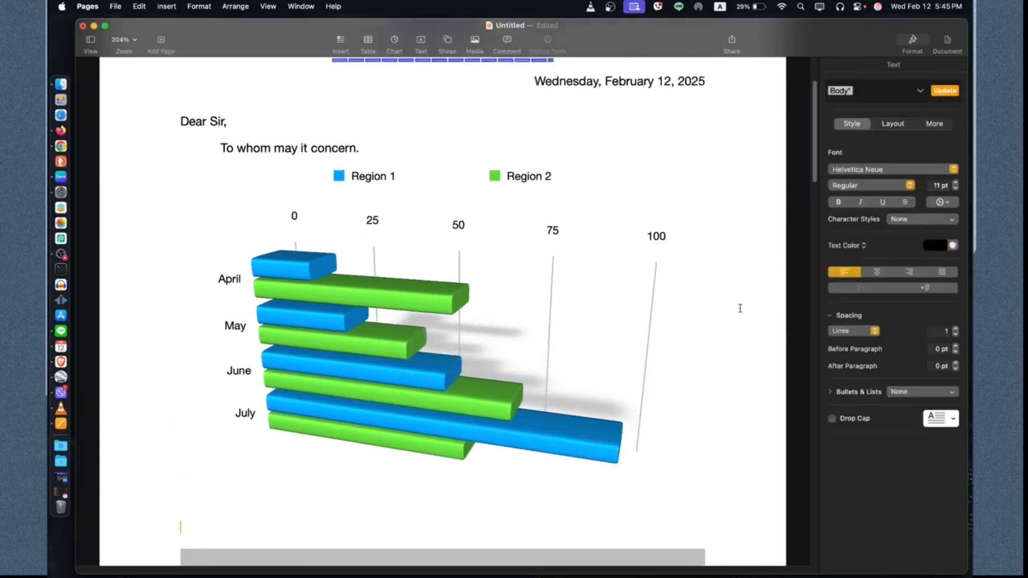
scroll(737, 301, "up", 3)
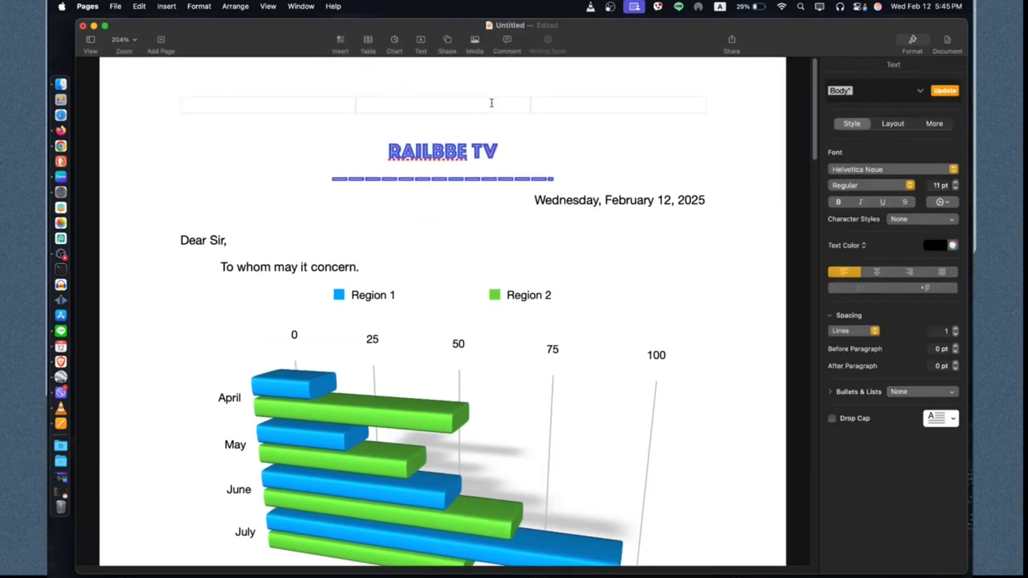
left_click(410, 267)
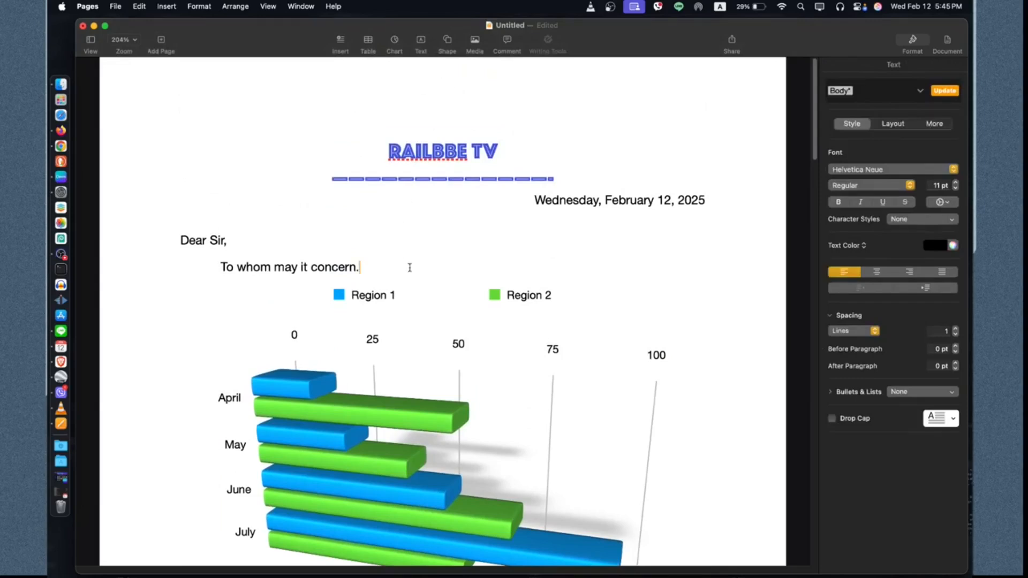
key("Return")
key("Return")
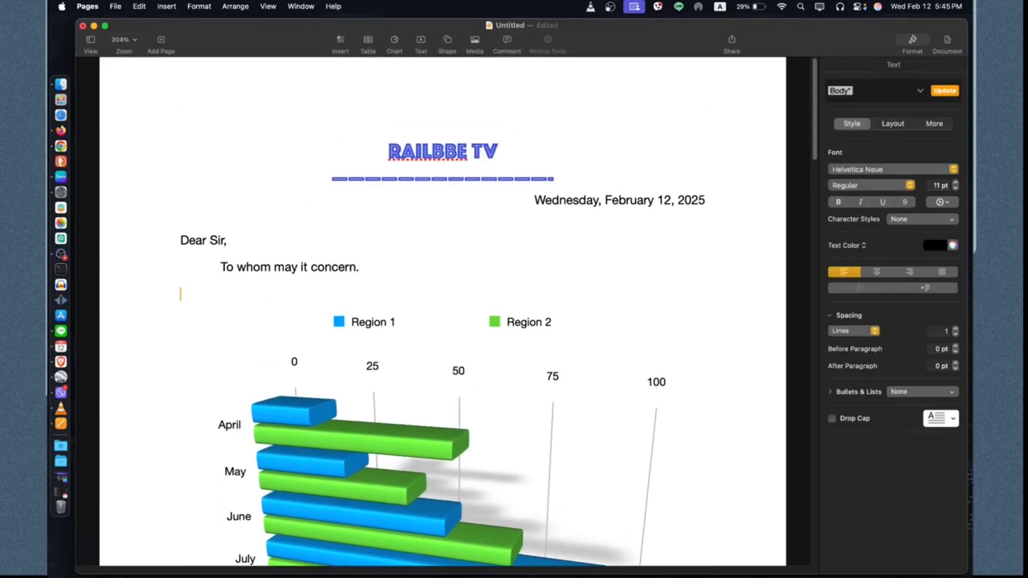
Step: Insert a text box on the new blank line and replace its placeholder with 'Test'
left_click(422, 42)
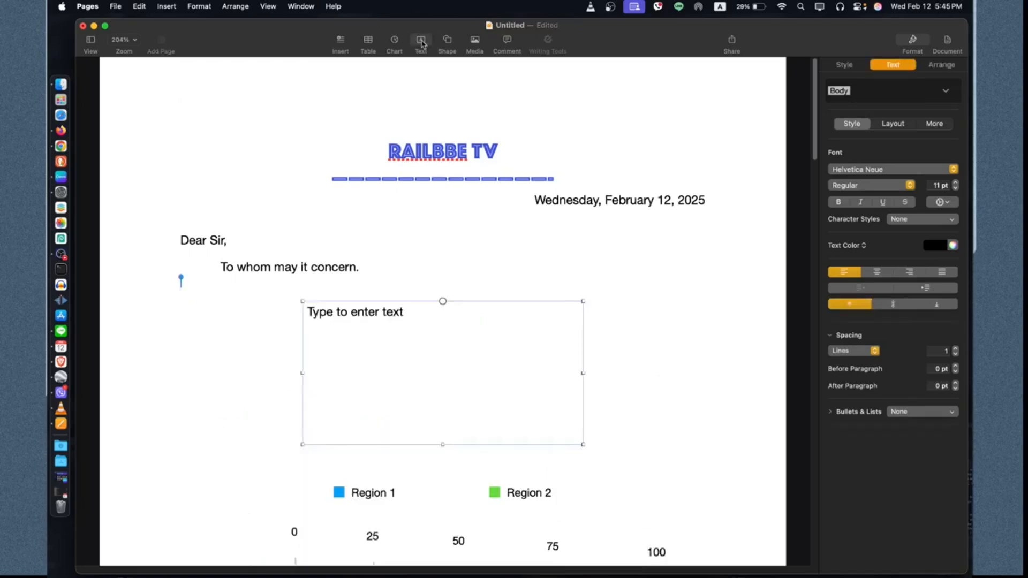
left_click(443, 340)
key("super+a")
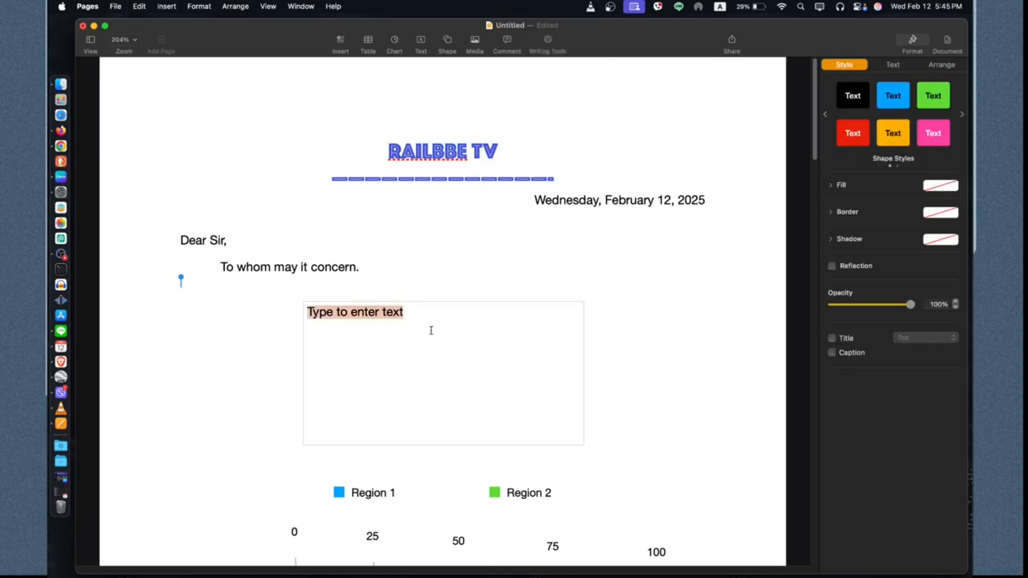
type("Test")
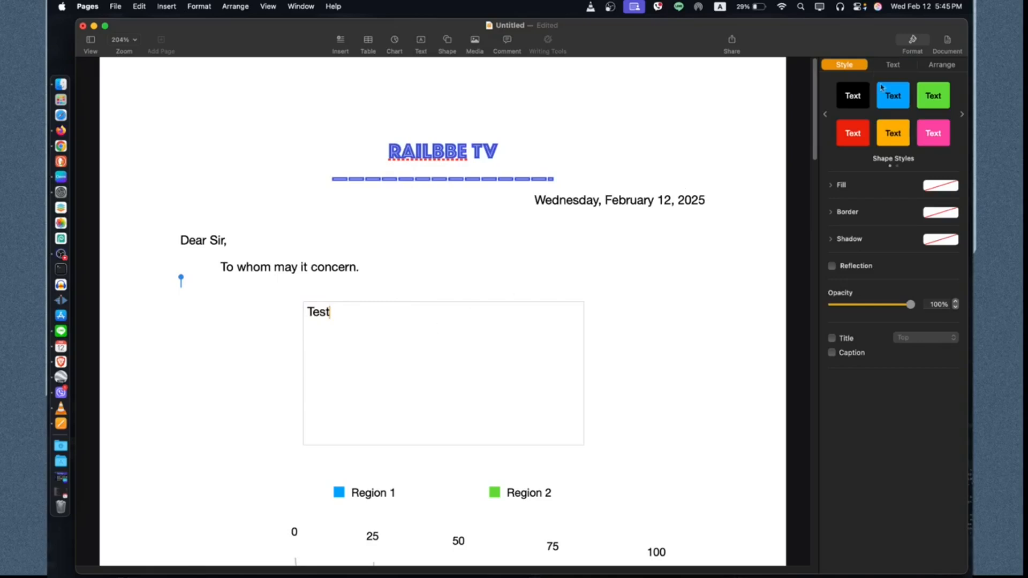
Step: Apply the blue shape style to the text box and give it a rough brush-stroke border
left_click(896, 102)
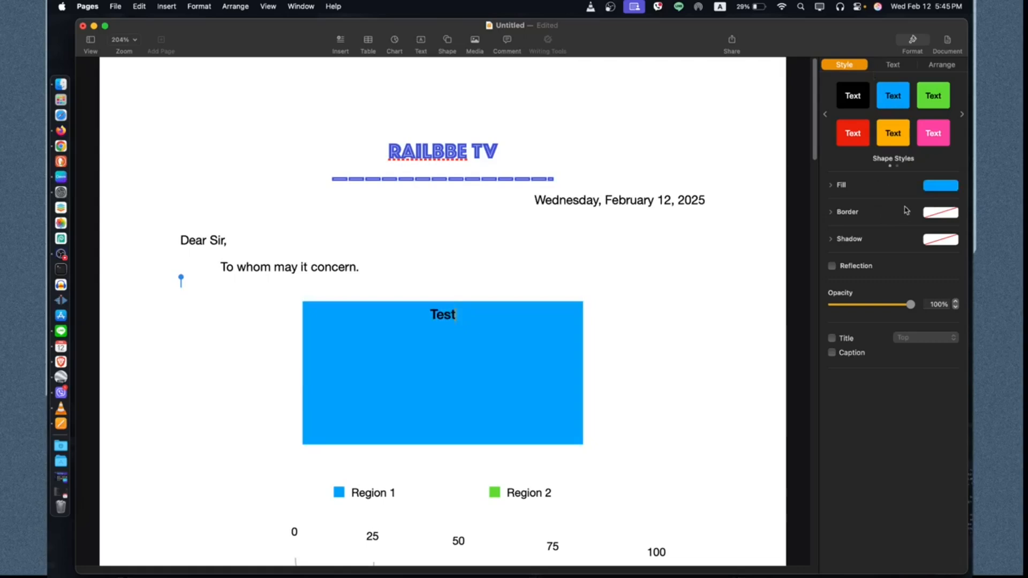
left_click(928, 213)
left_click(939, 279)
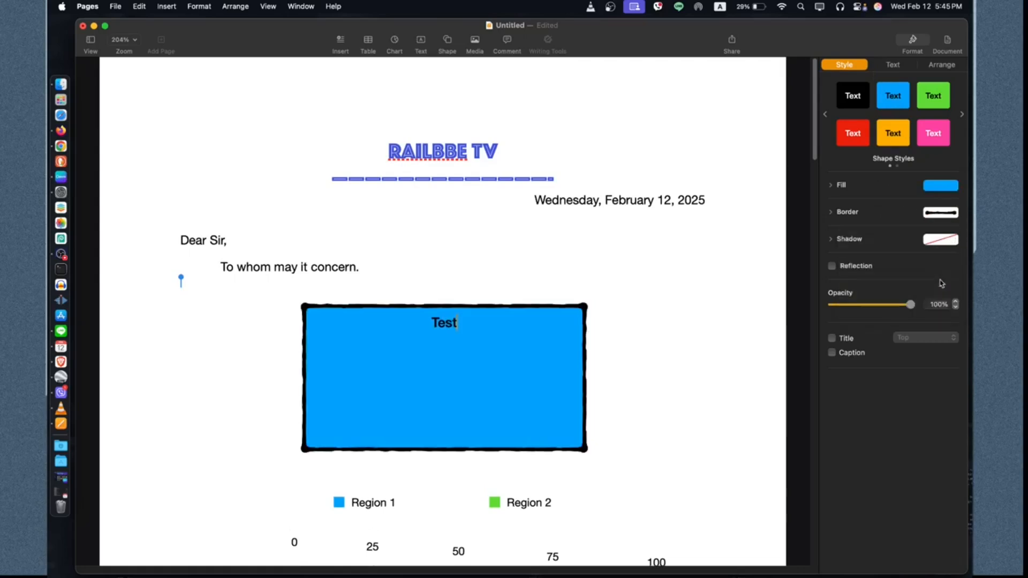
left_click(939, 215)
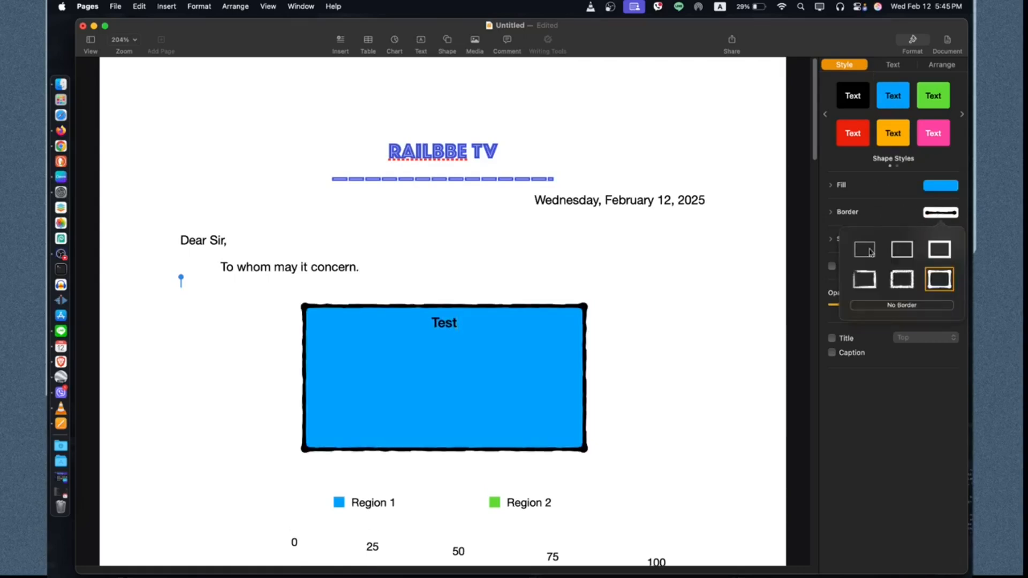
left_click(859, 281)
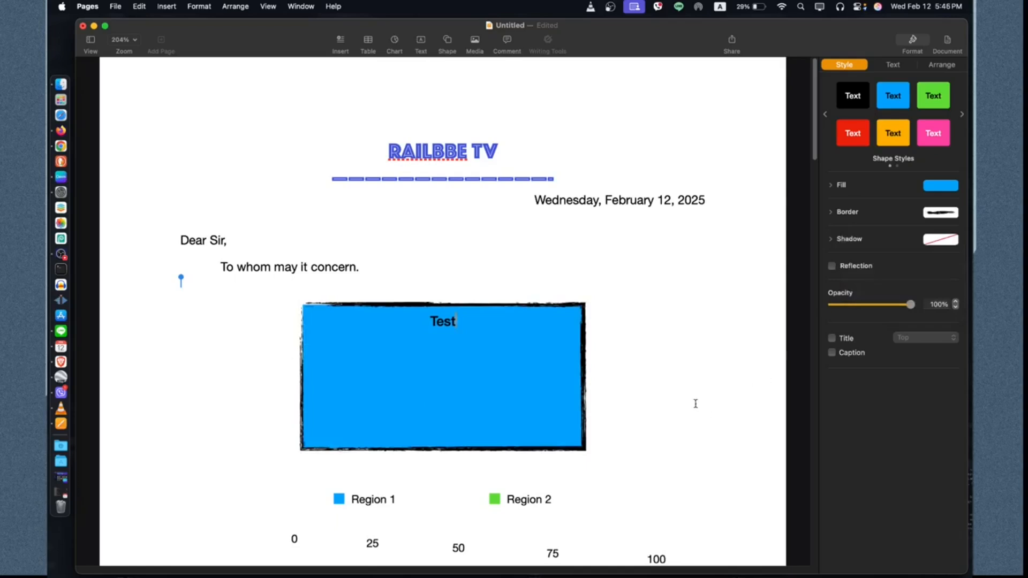
Step: Add the lines 'Result 1' and 'Result 2' under 'Test' in the text box
key("Return")
type("res")
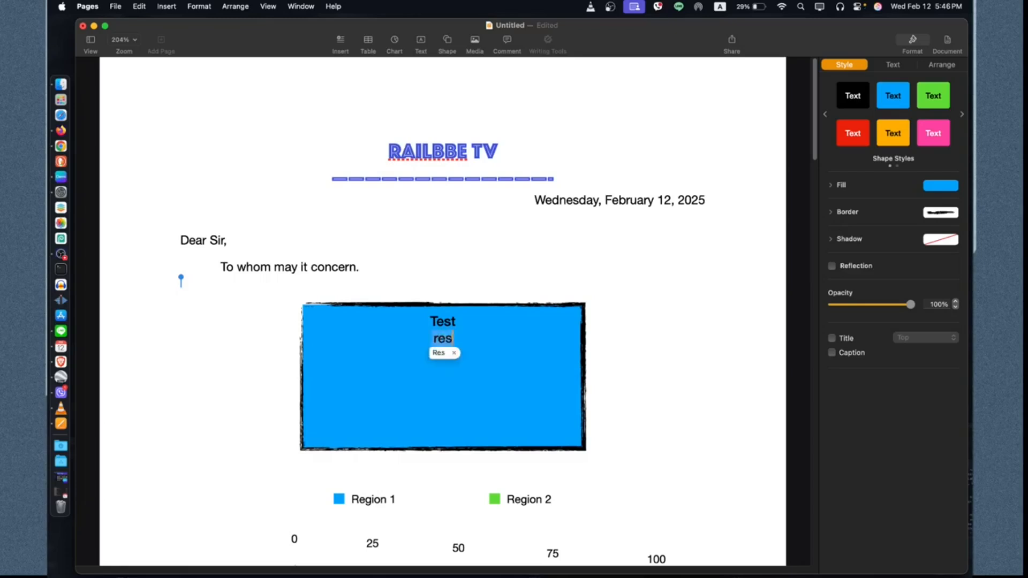
type("uly")
key("BackSpace")
type("t")
key("Escape")
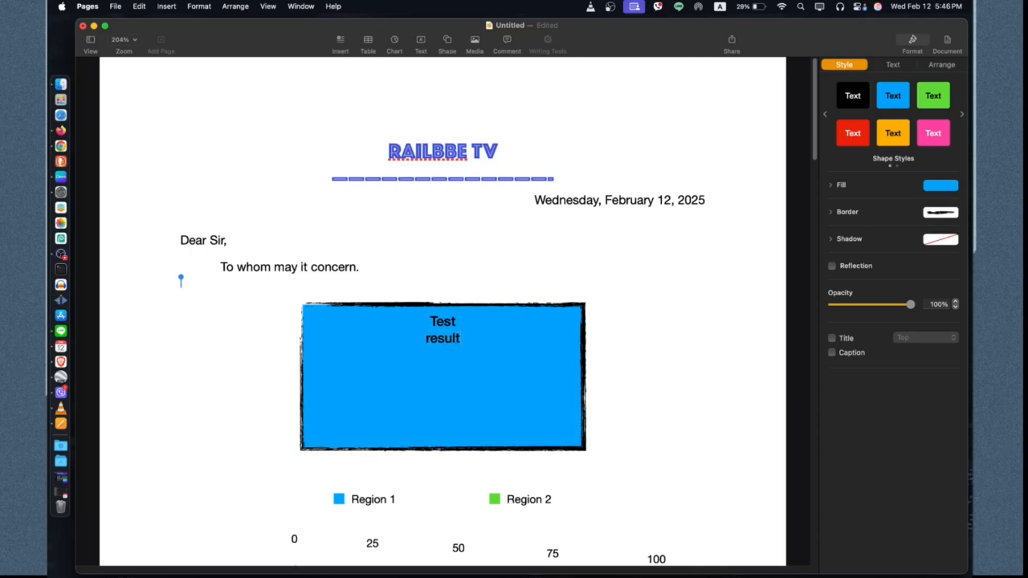
type("1")
type("result ")
type("2")
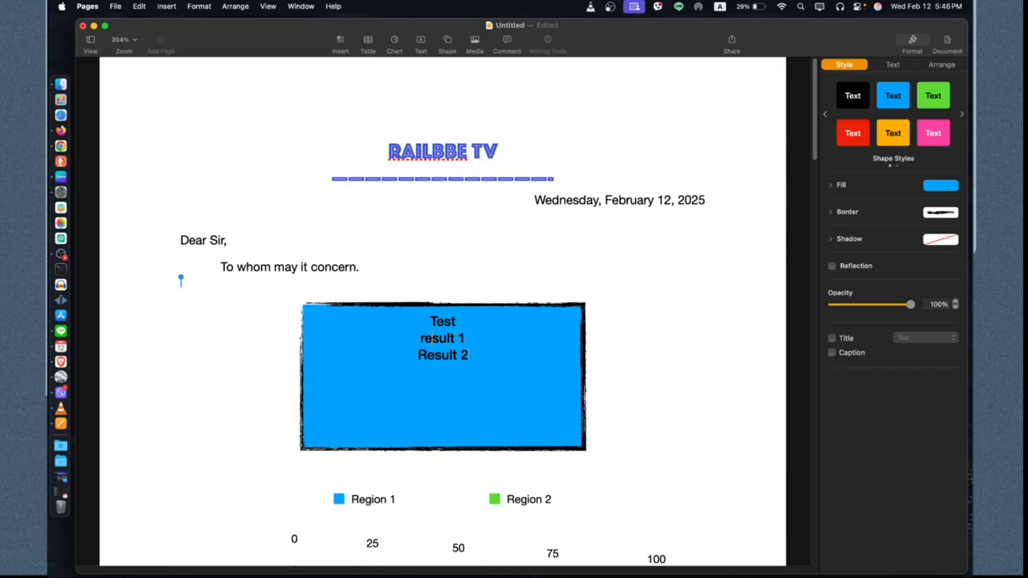
key("shift+Left")
type("R")
key("Right")
Step: Add a drop shadow and a reflection to the text box
left_click(934, 241)
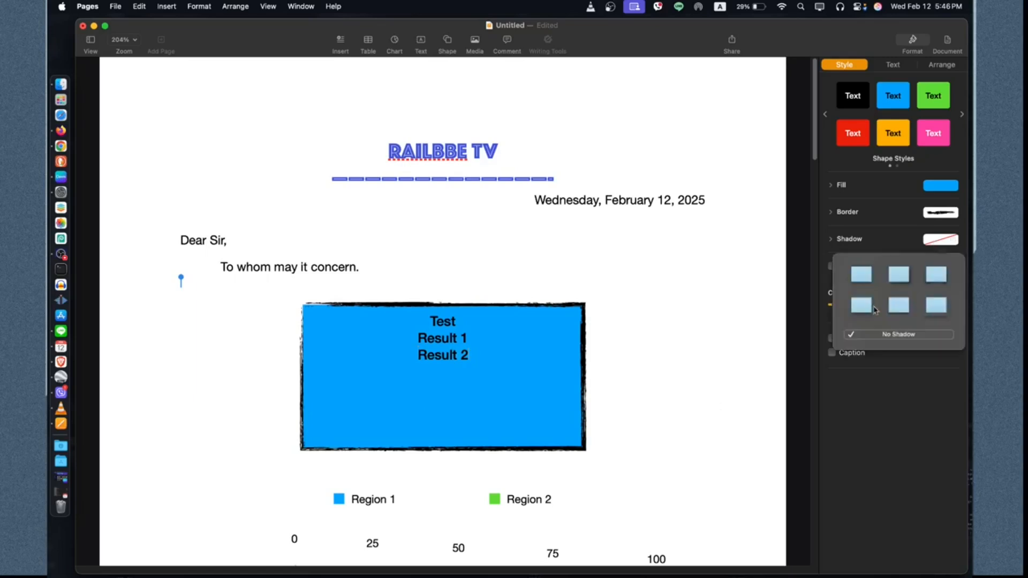
left_click(936, 306)
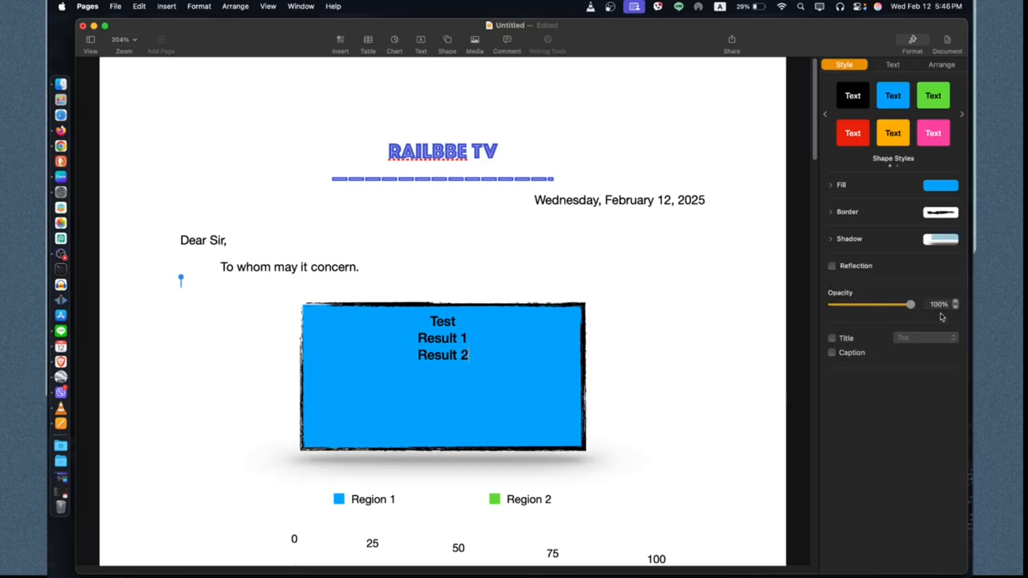
left_click(870, 266)
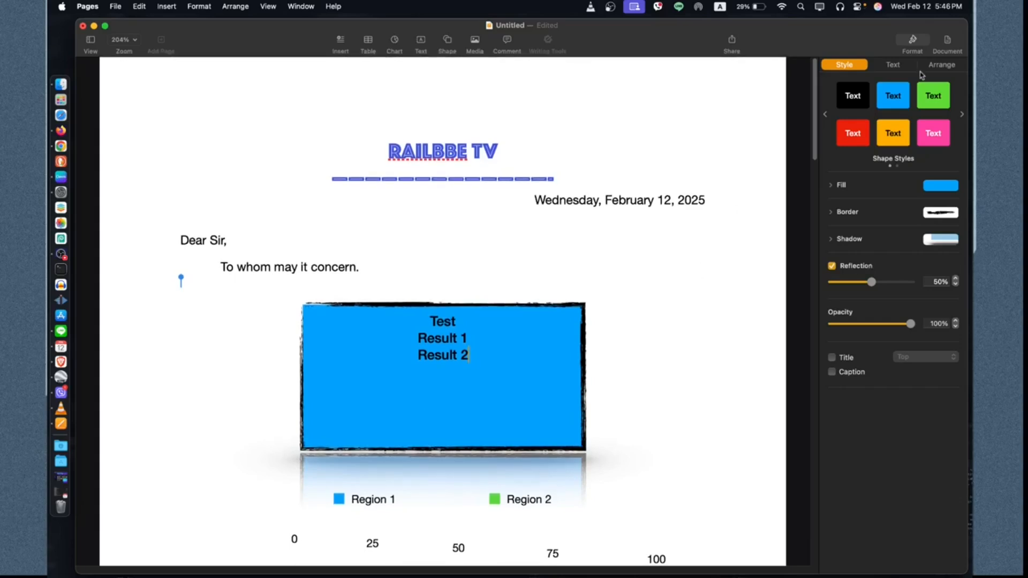
Step: Apply the Heading 3 paragraph style to the 'Result 2' line
left_click(897, 65)
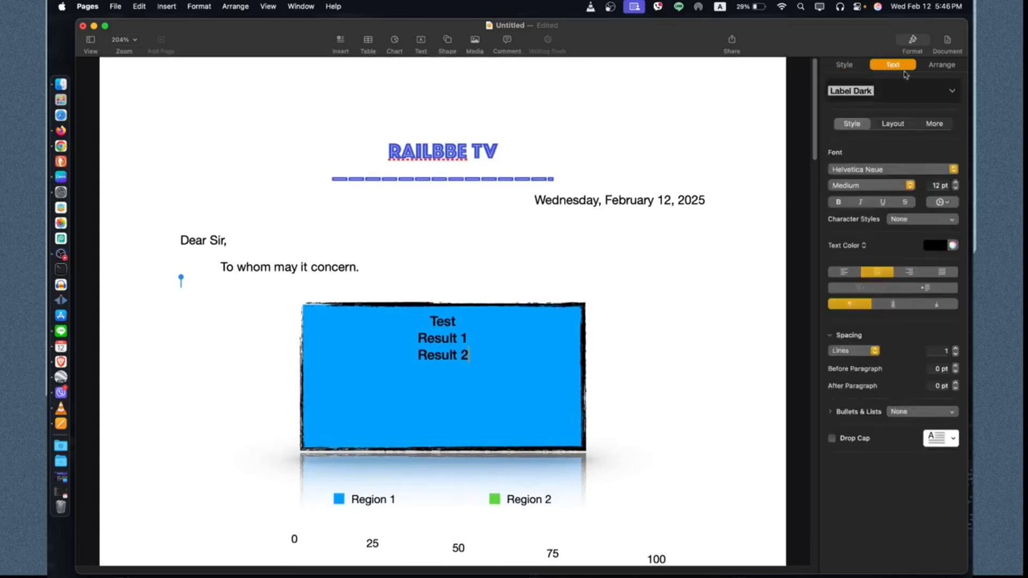
left_click(953, 94)
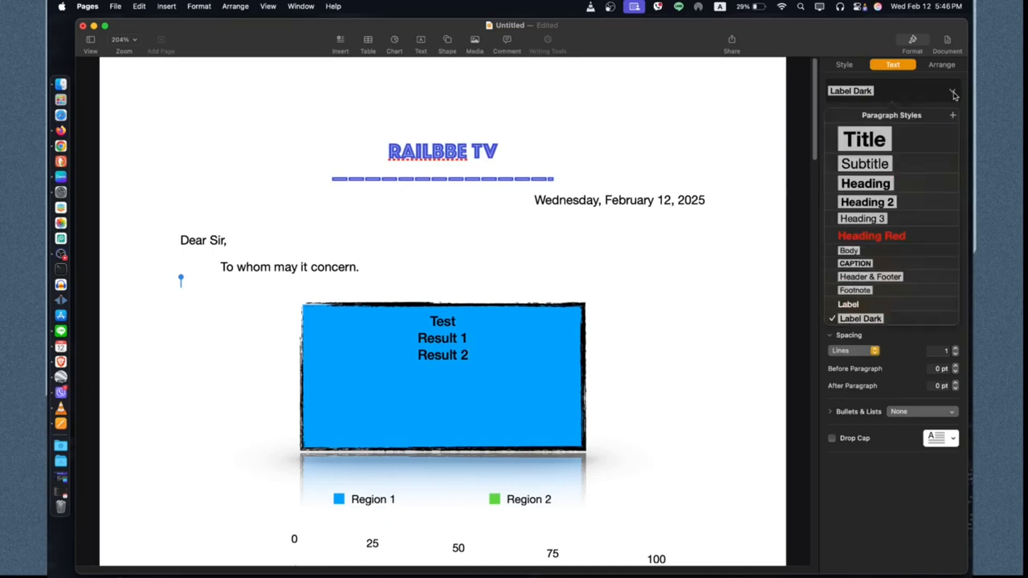
left_click(913, 238)
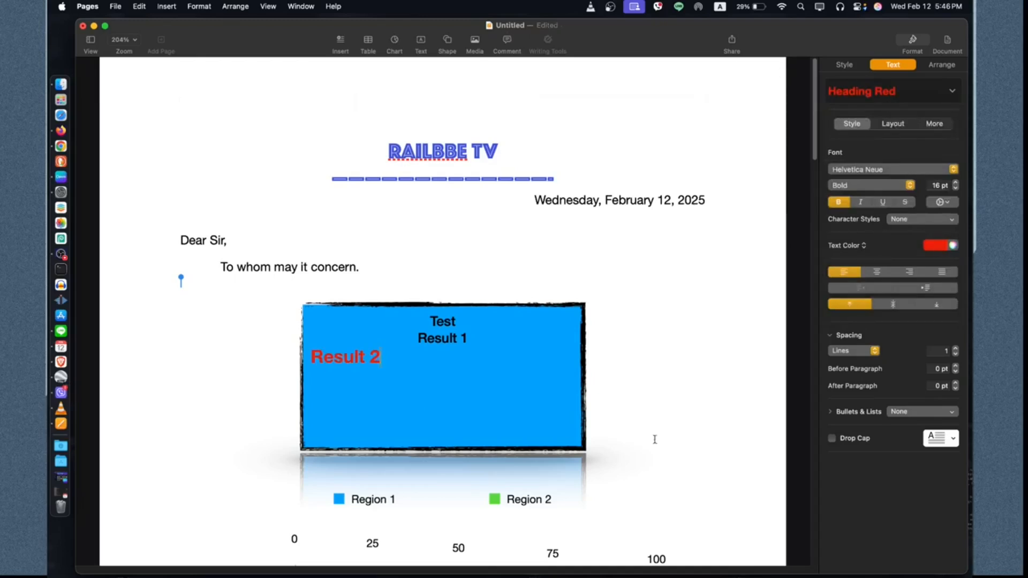
left_click(935, 248)
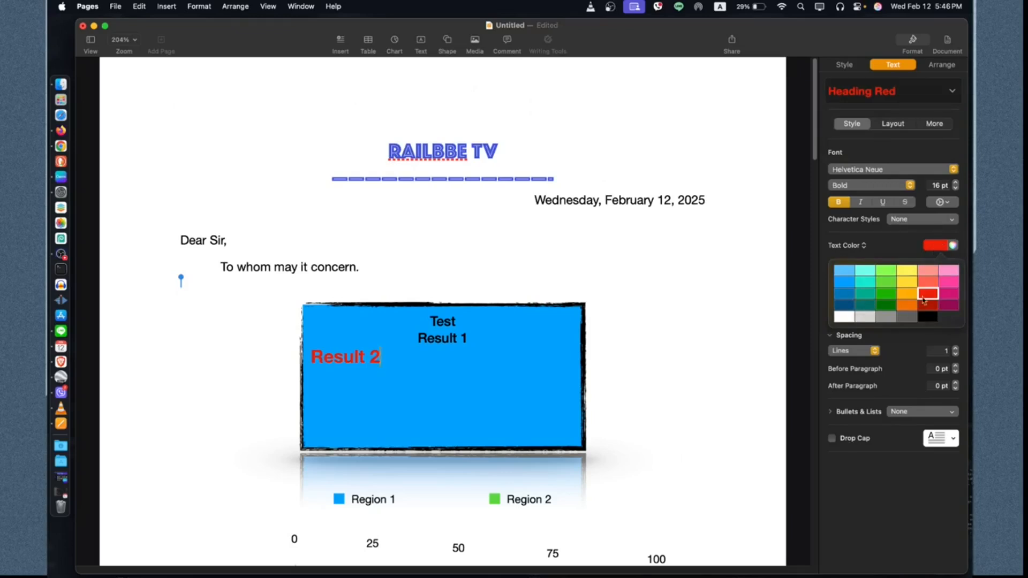
left_click(929, 91)
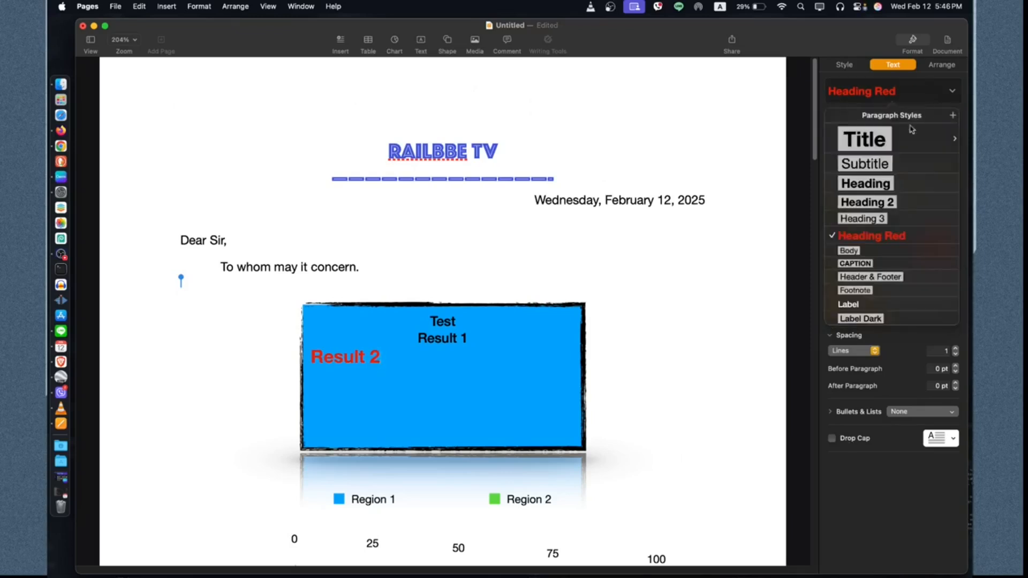
left_click(900, 143)
left_click(930, 97)
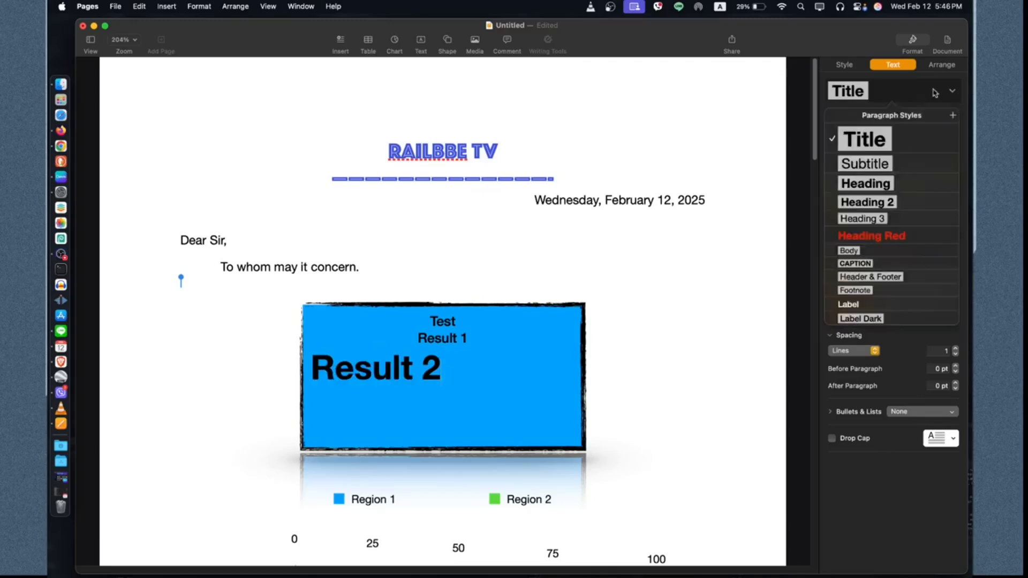
left_click(899, 219)
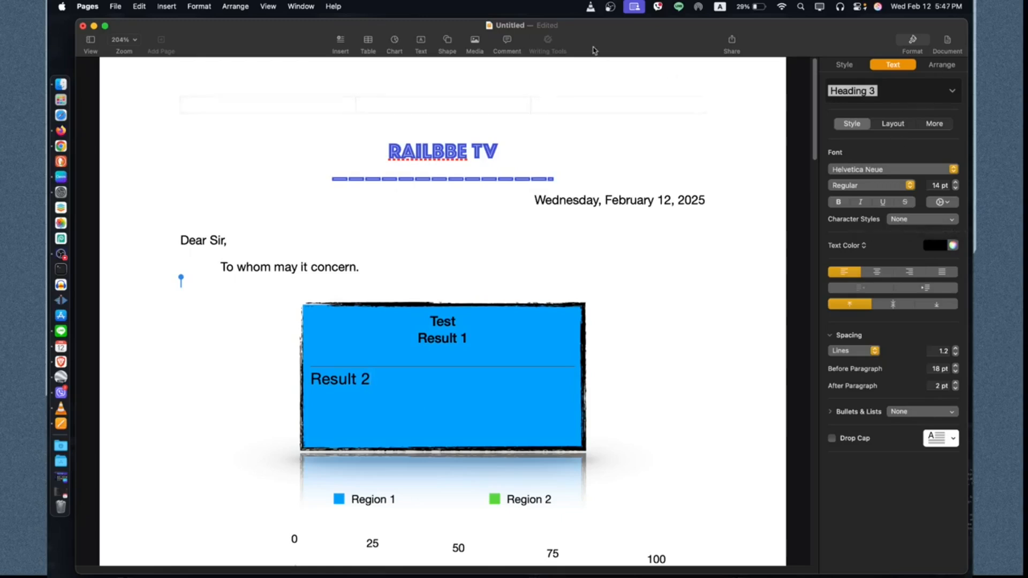
Step: Insert a cylinder shape from the Geometry shapes and move it to the right of the blue text box
left_click(441, 292)
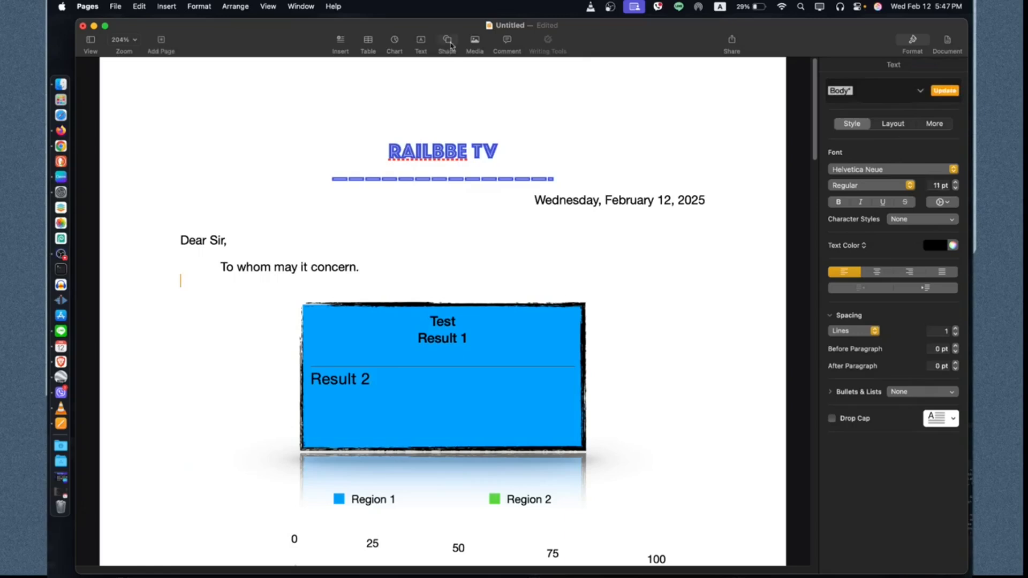
left_click(447, 40)
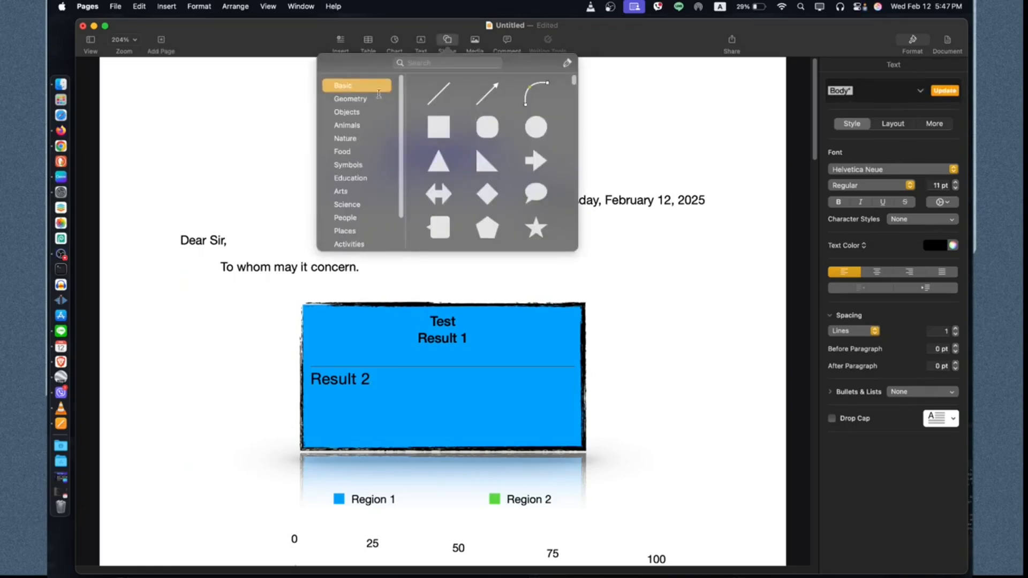
left_click(368, 99)
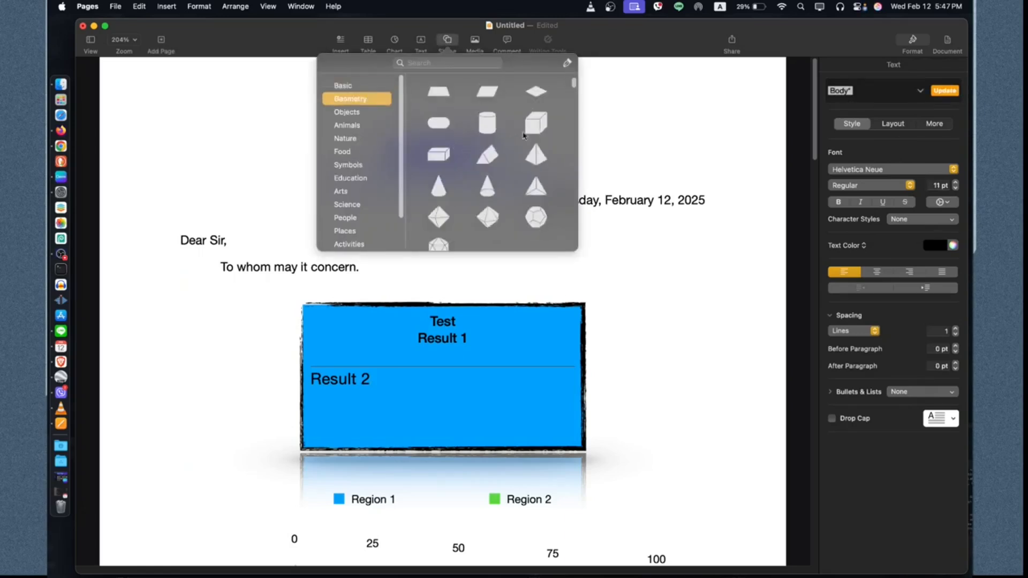
left_click(486, 134)
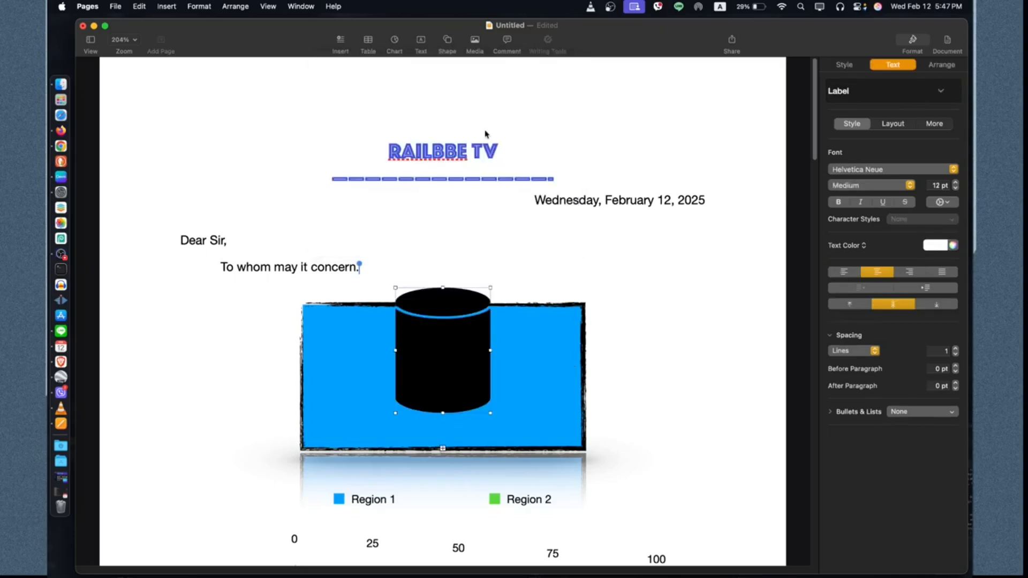
left_click_drag(449, 386, 674, 358)
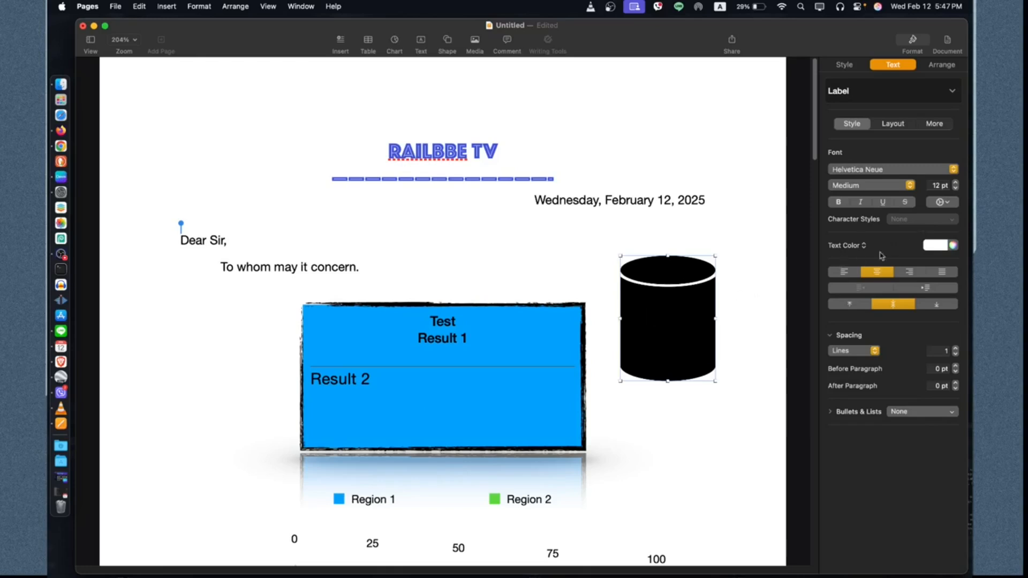
Step: Set the cylinder's text colour to orange and its fill colour to red
left_click(932, 246)
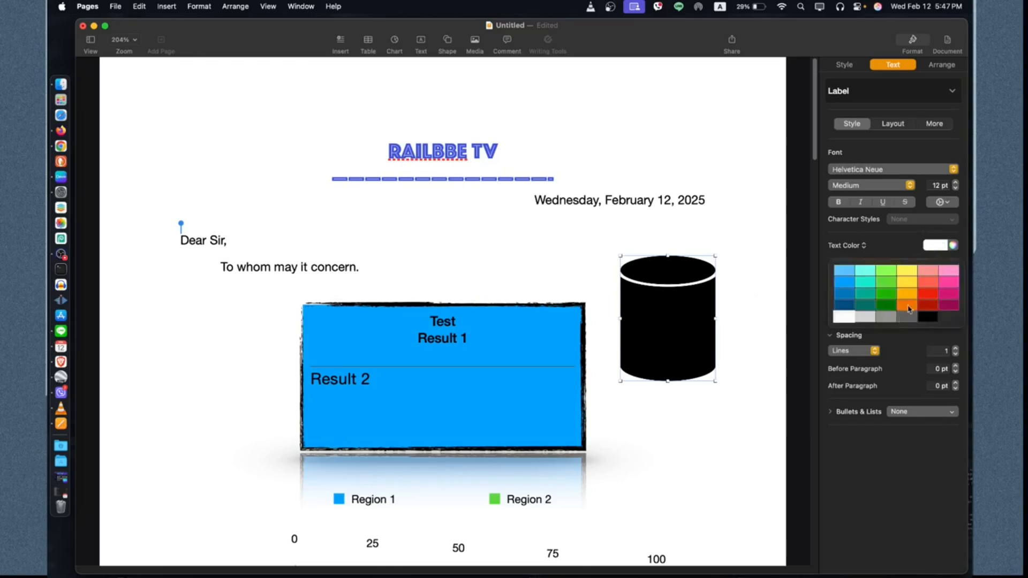
left_click(908, 309)
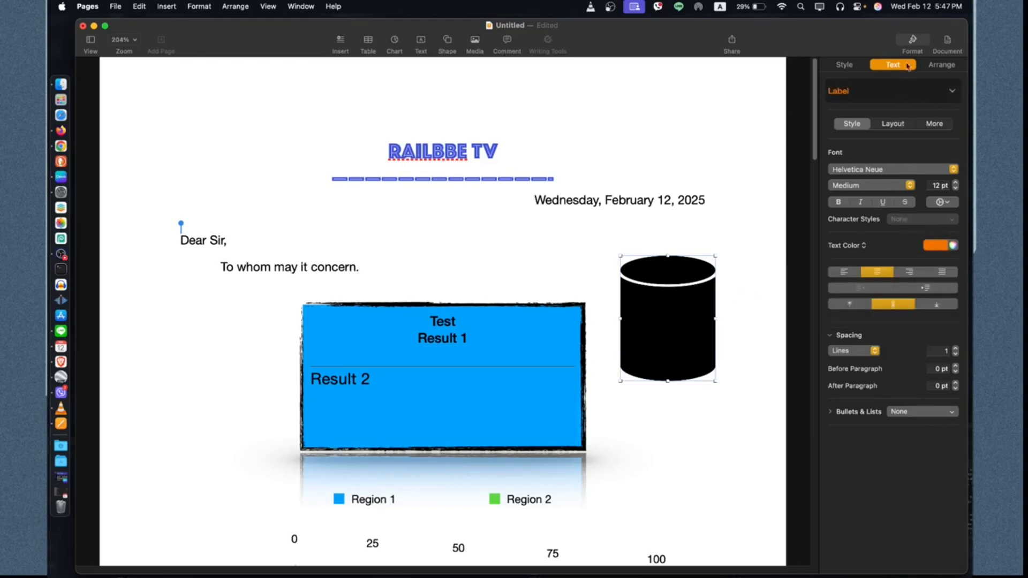
left_click(846, 64)
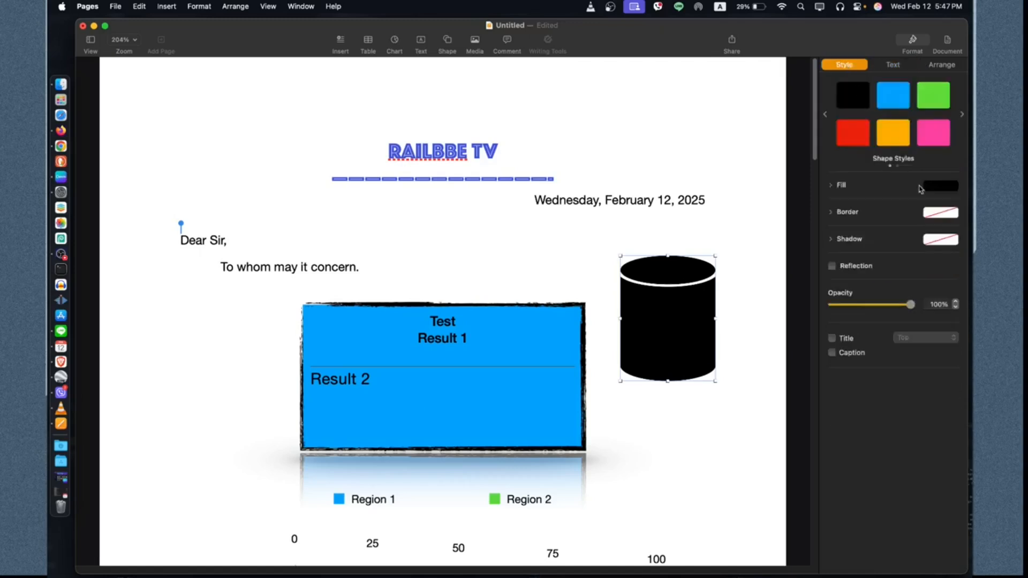
left_click(942, 191)
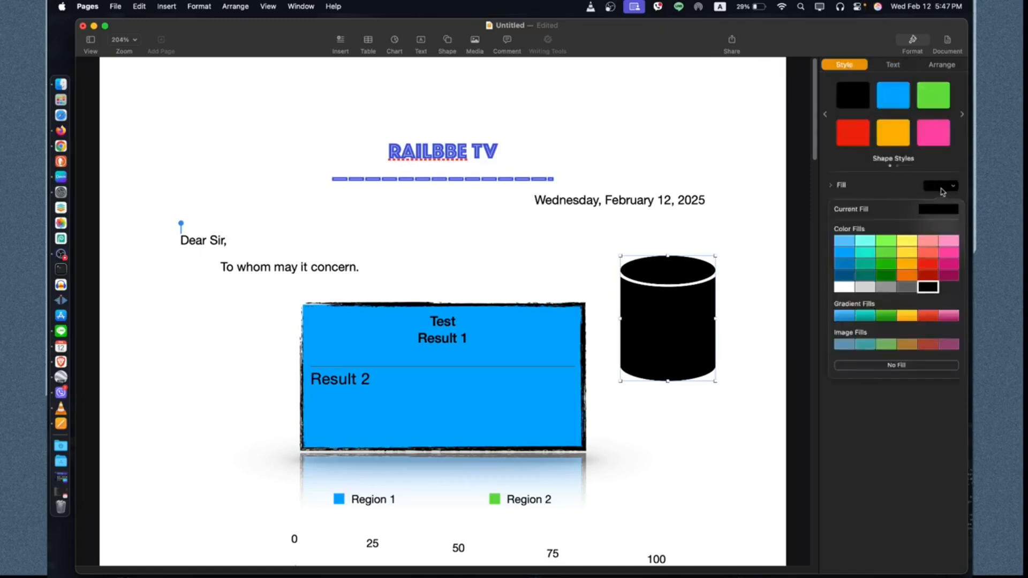
left_click(928, 264)
Step: Enter the text 'Test 1' inside the cylinder
left_click(893, 64)
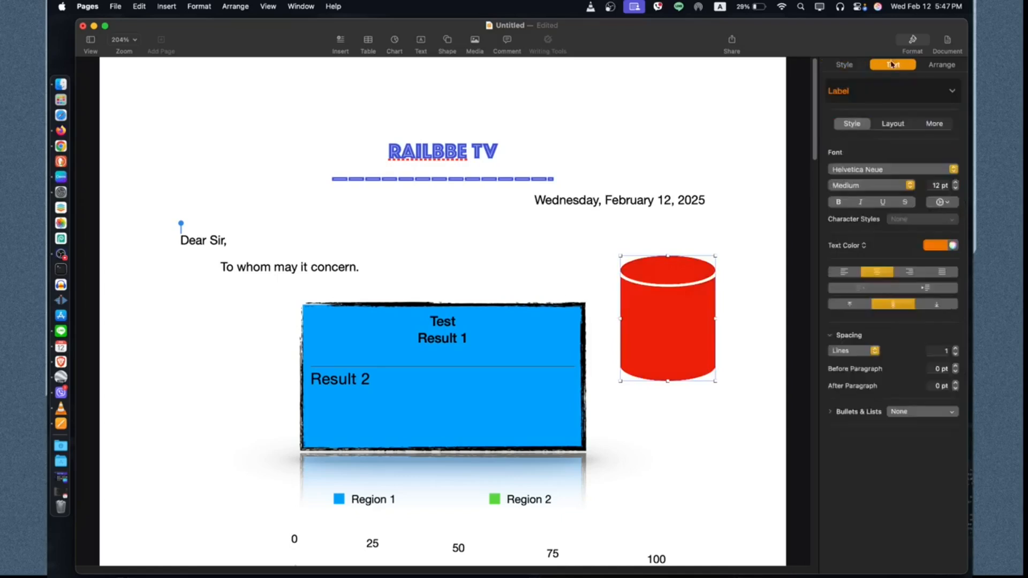
double_click(676, 311)
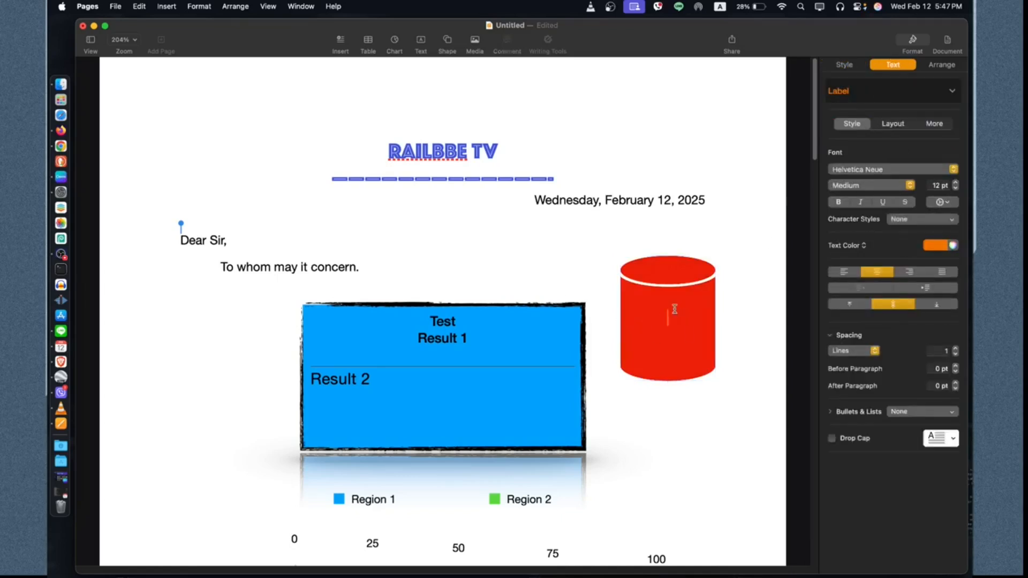
type("Test 1")
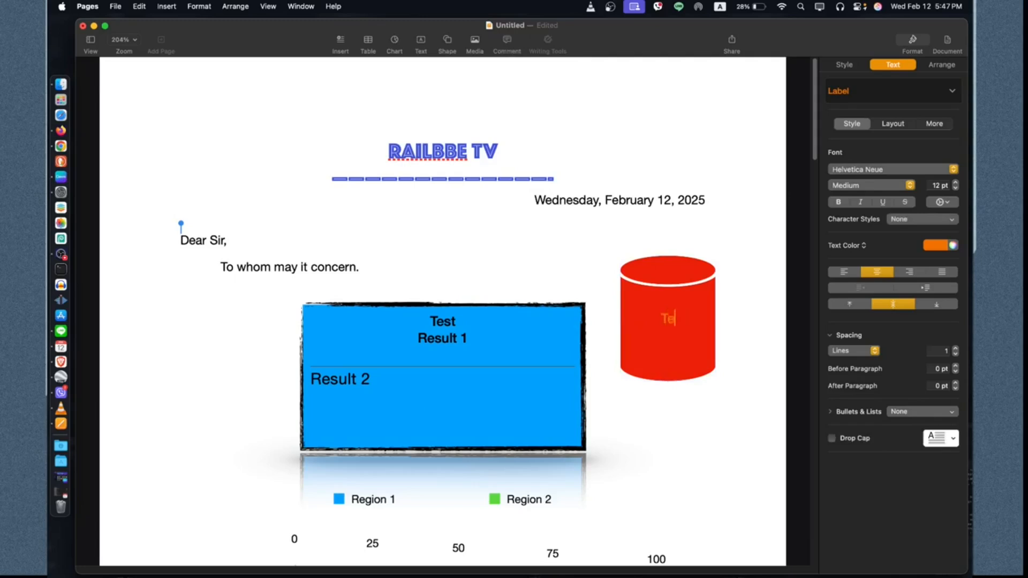